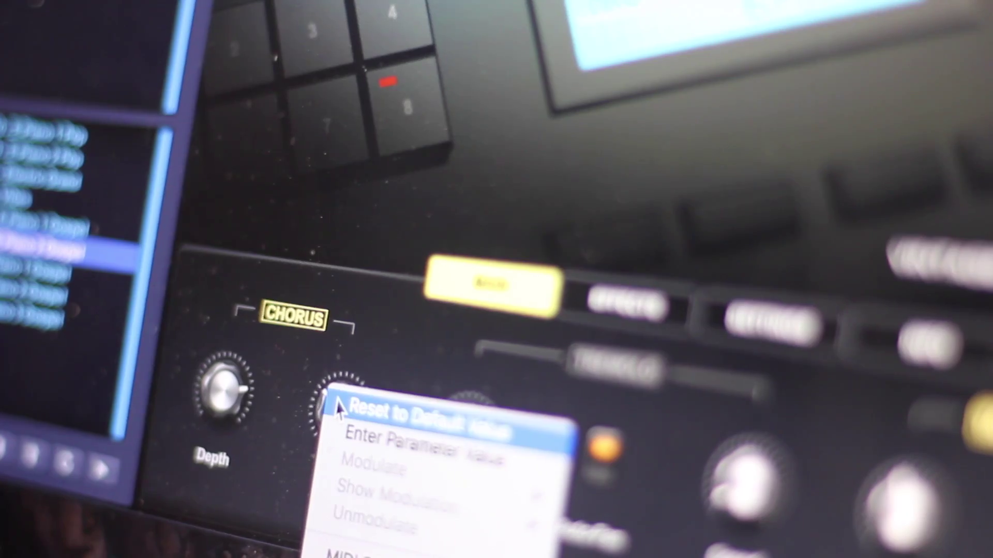
pyautogui.click(339, 409)
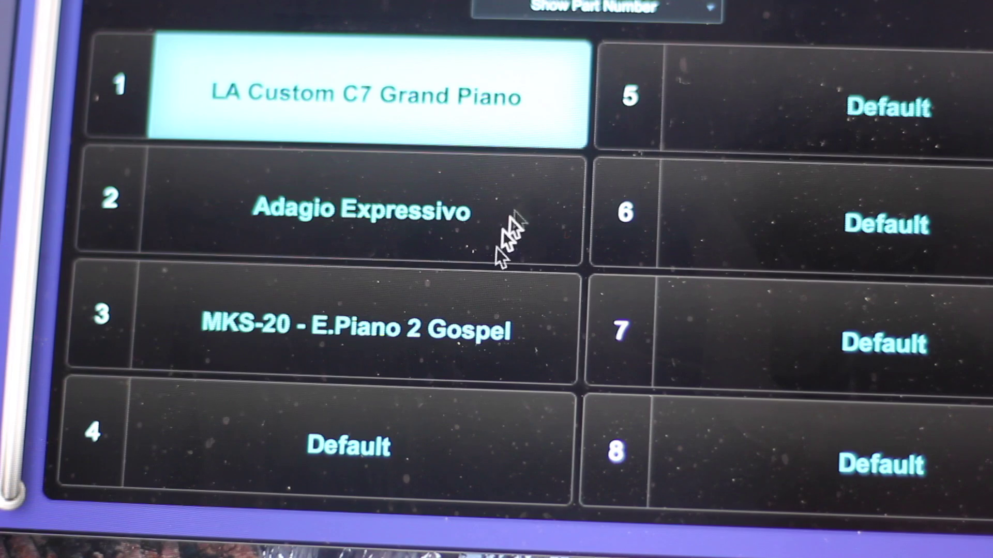
pyautogui.click(431, 310)
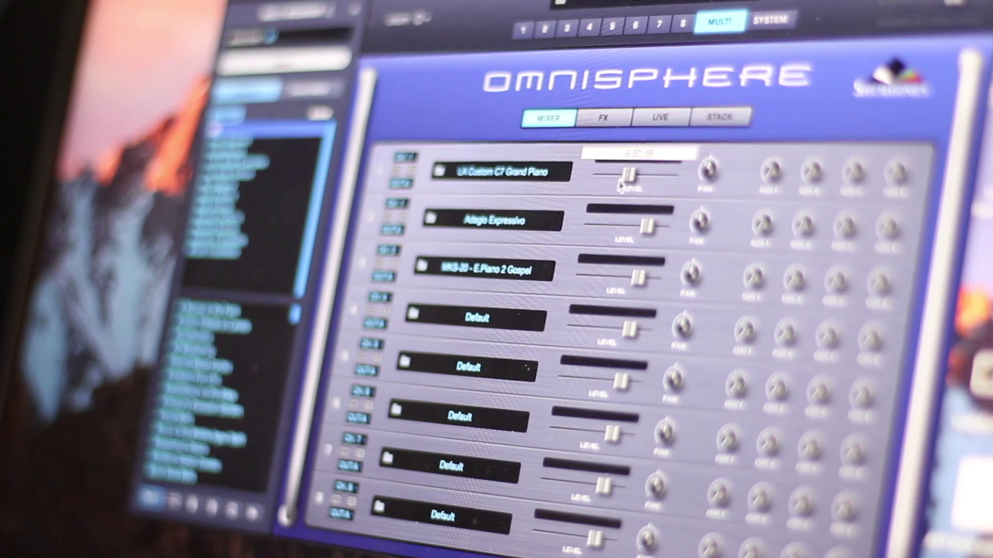
pyautogui.moveTo(600, 194); pyautogui.dragTo(628, 205)
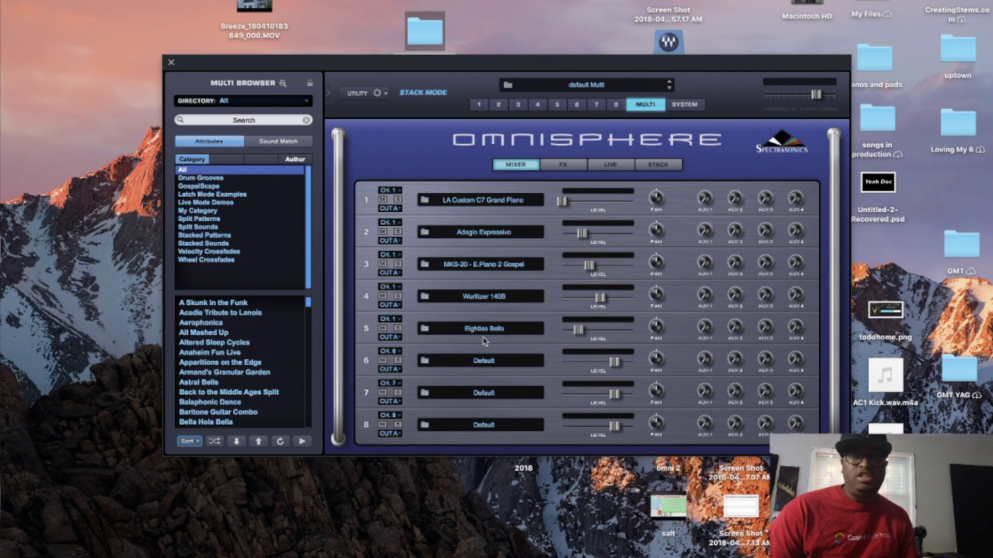
# Look through the patches loaded in parts 1 to 7 of the multi and return to part 1.
pyautogui.click(478, 105)
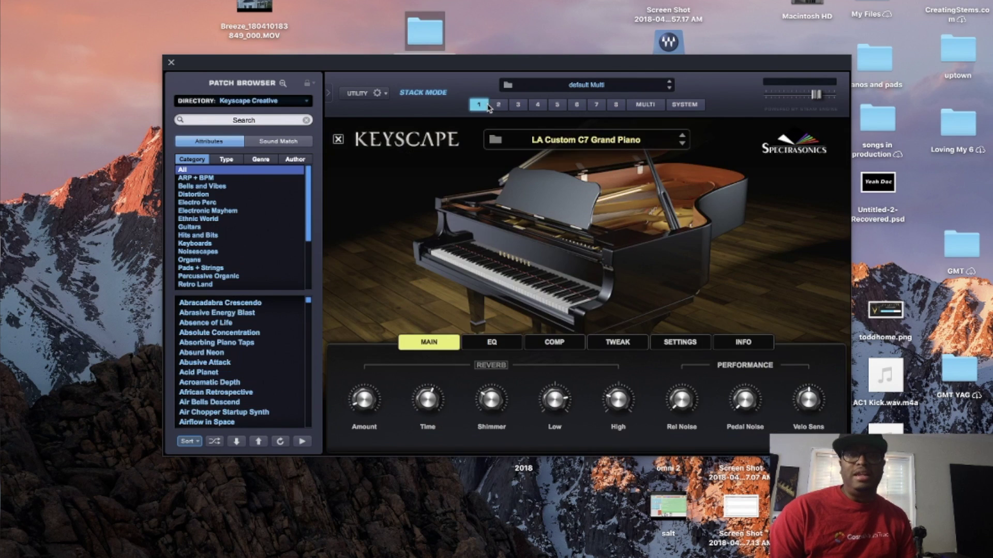
pyautogui.click(499, 105)
pyautogui.click(517, 105)
pyautogui.click(538, 105)
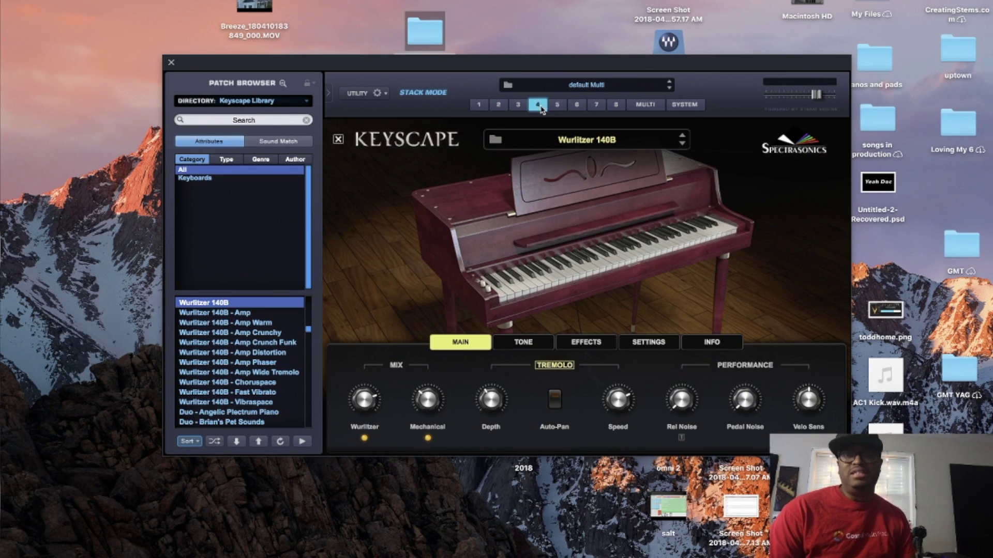
pyautogui.click(557, 105)
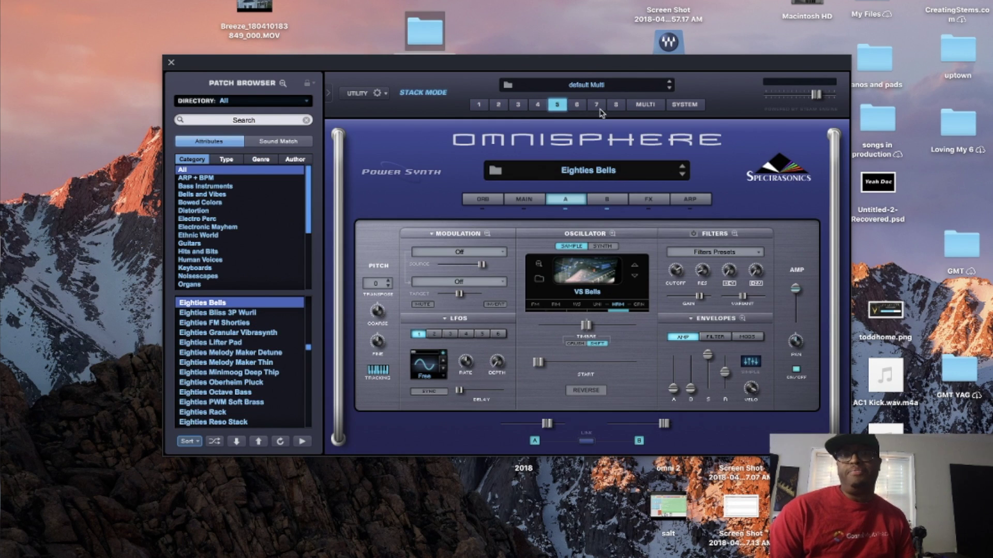
pyautogui.click(578, 106)
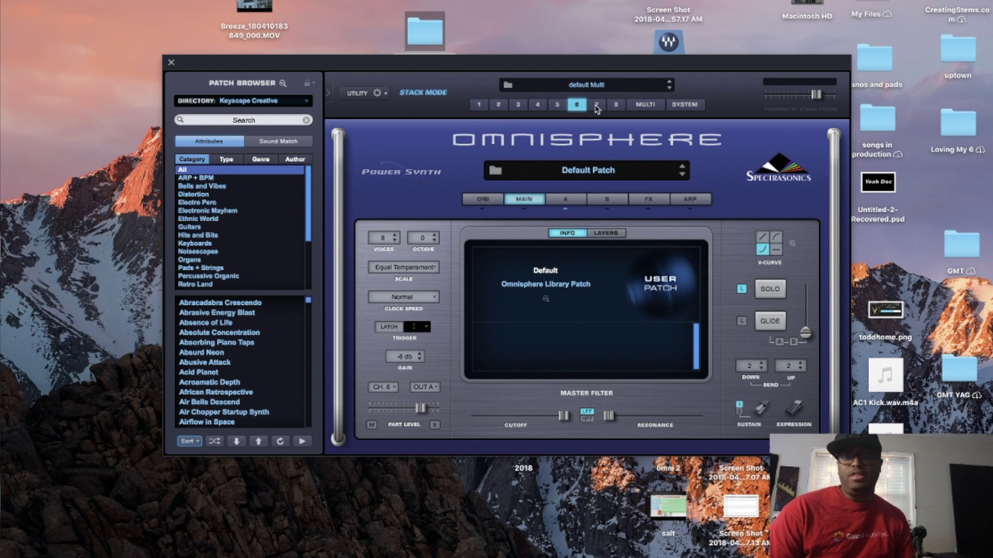
pyautogui.click(596, 106)
pyautogui.click(479, 105)
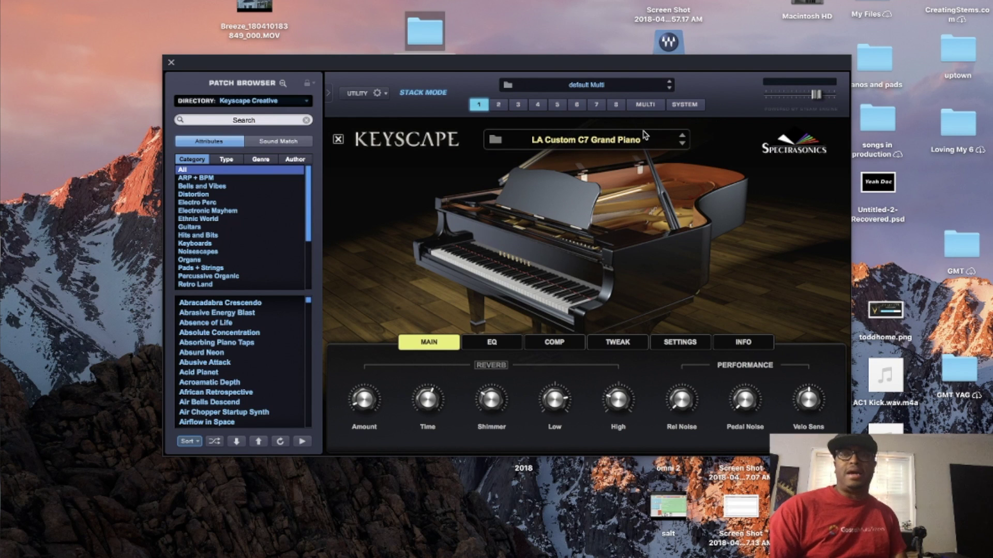
# Raise the levels of parts 1, 2, 3 and 5 slightly in the multi mixer.
pyautogui.click(646, 106)
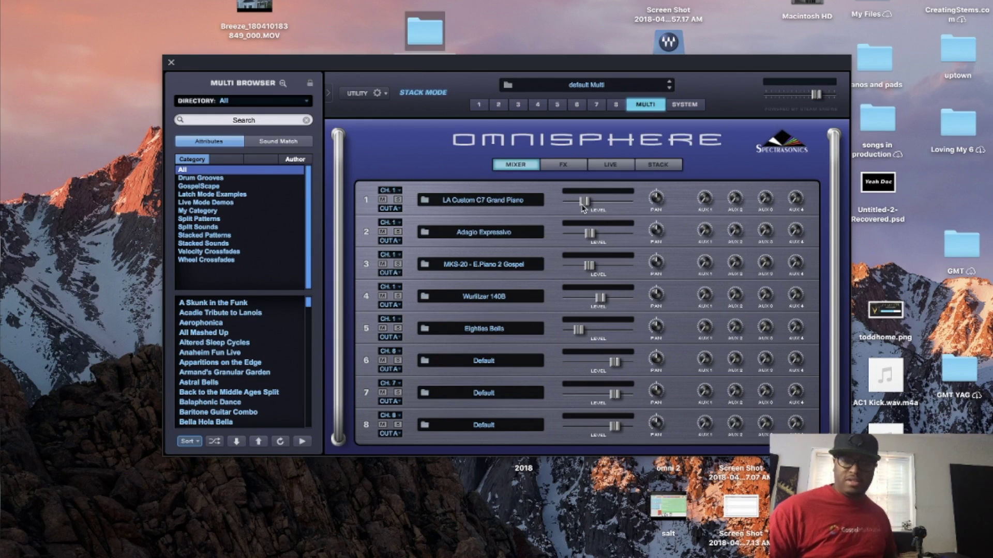
pyautogui.rightClick(583, 202)
pyautogui.click(445, 162)
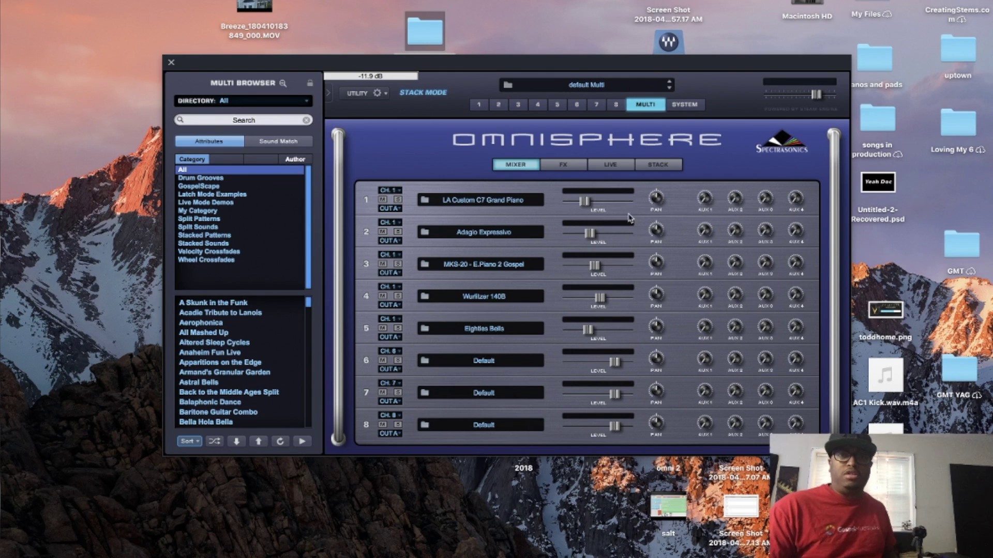
# Examine the multi's FX, Live and Stack pages and return to the mixer.
pyautogui.click(561, 167)
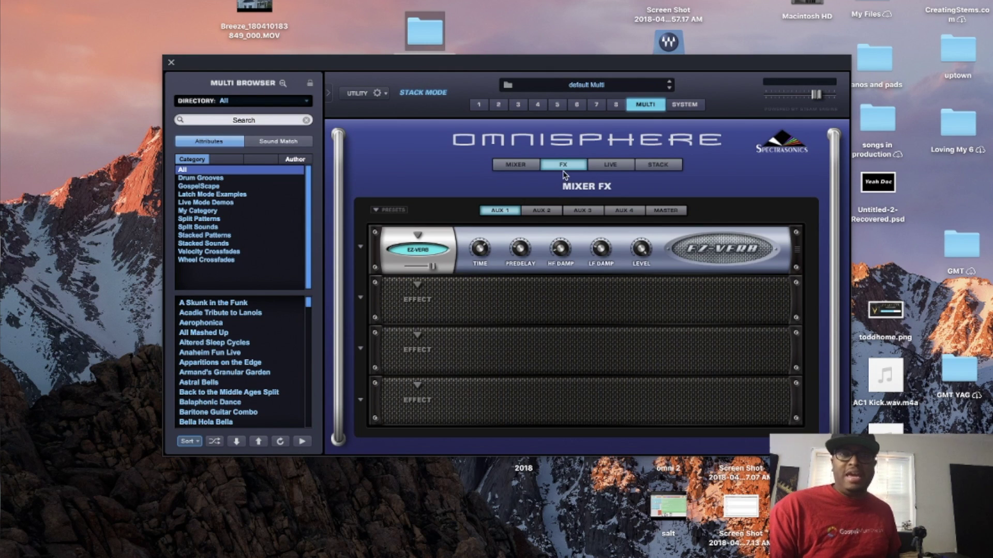
pyautogui.click(517, 167)
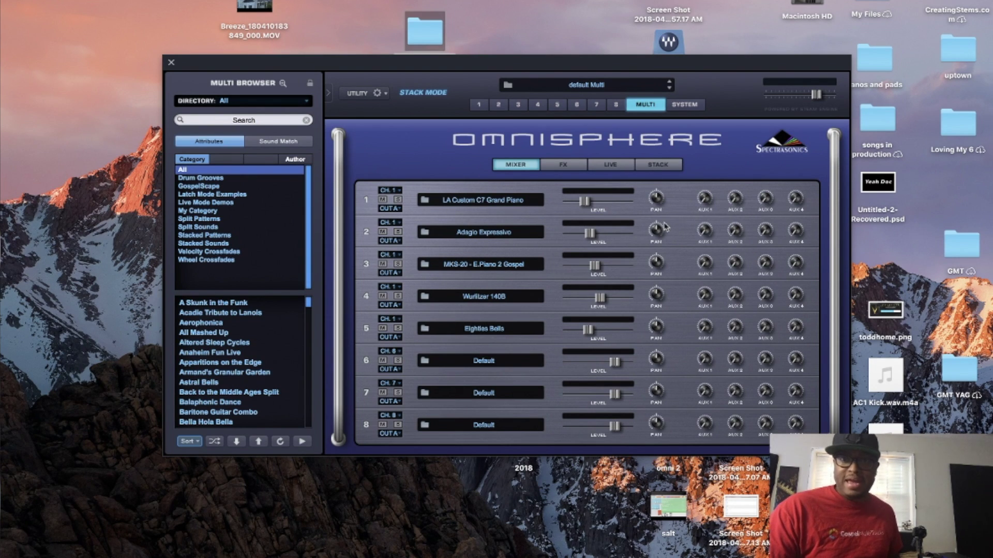
pyautogui.click(612, 165)
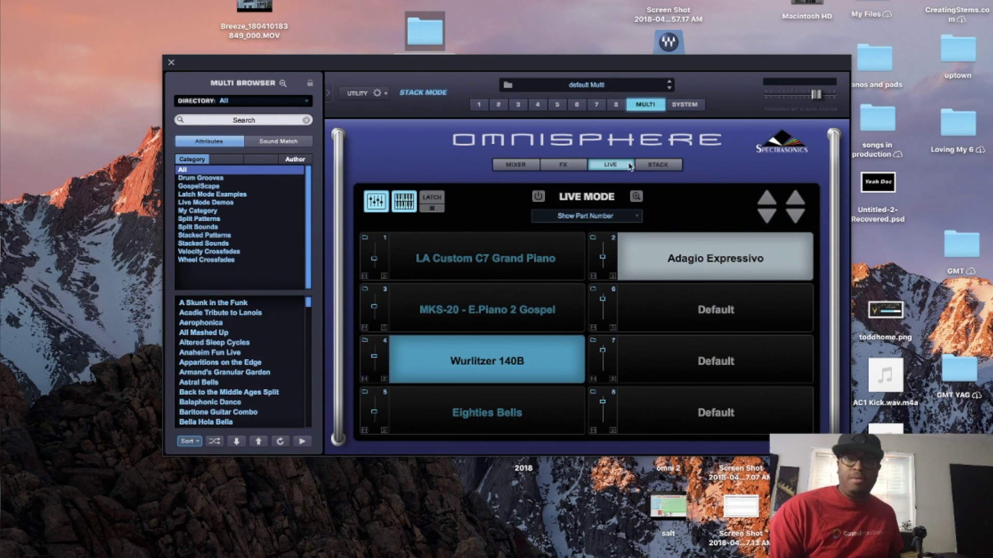
pyautogui.click(656, 165)
pyautogui.click(616, 166)
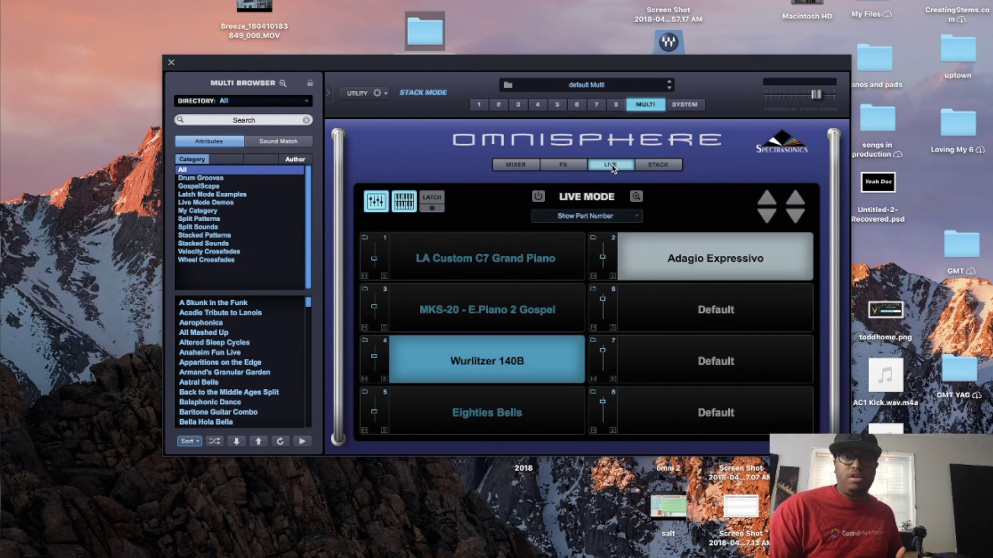
pyautogui.click(515, 165)
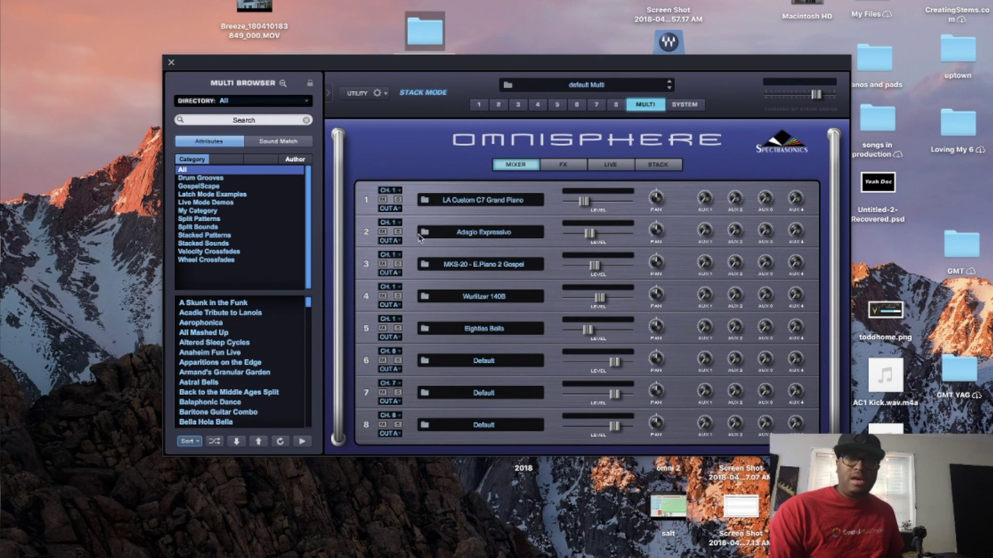
# Check the MIDI channel choices of parts 1 and 2 in the mixer without changing them.
pyautogui.moveTo(391, 353); pyautogui.dragTo(396, 222)
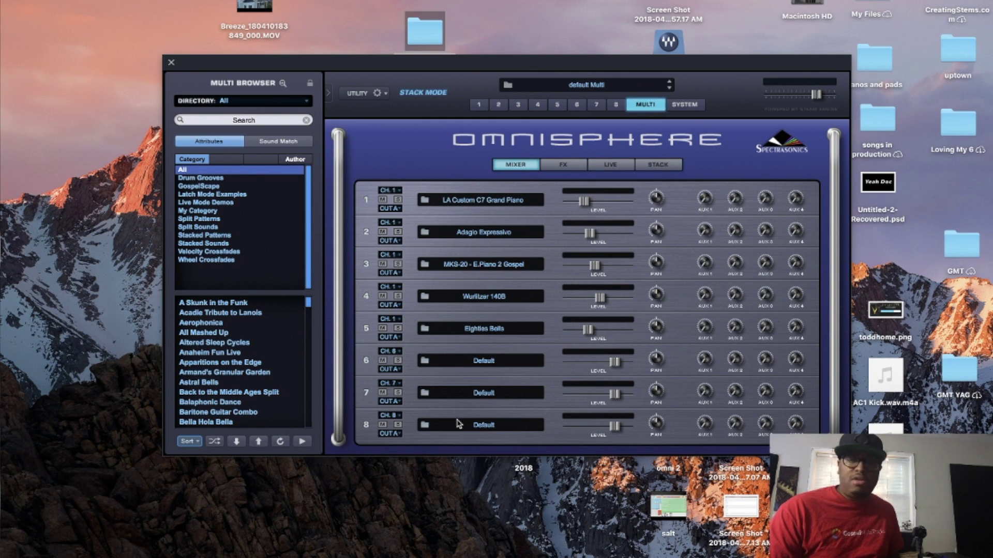
pyautogui.click(394, 190)
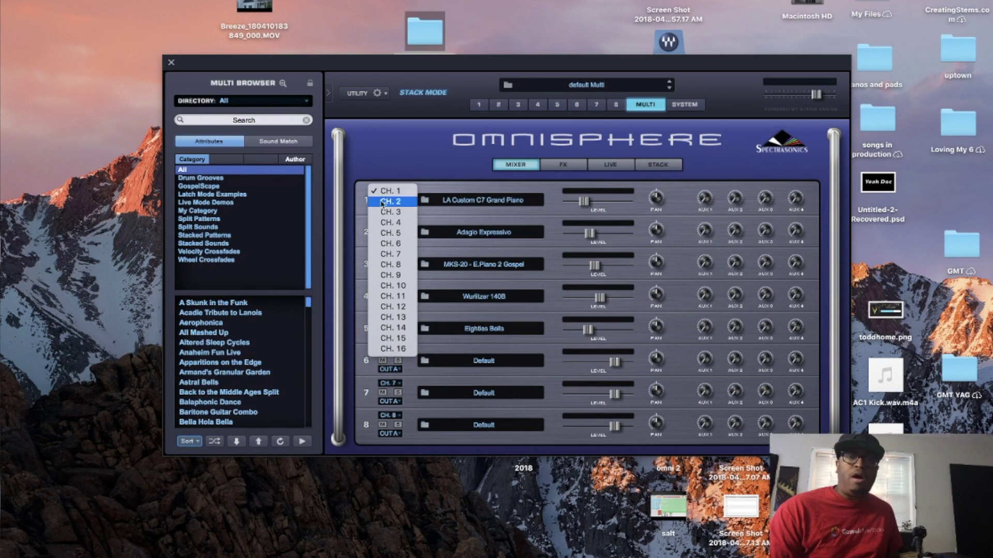
pyautogui.click(356, 216)
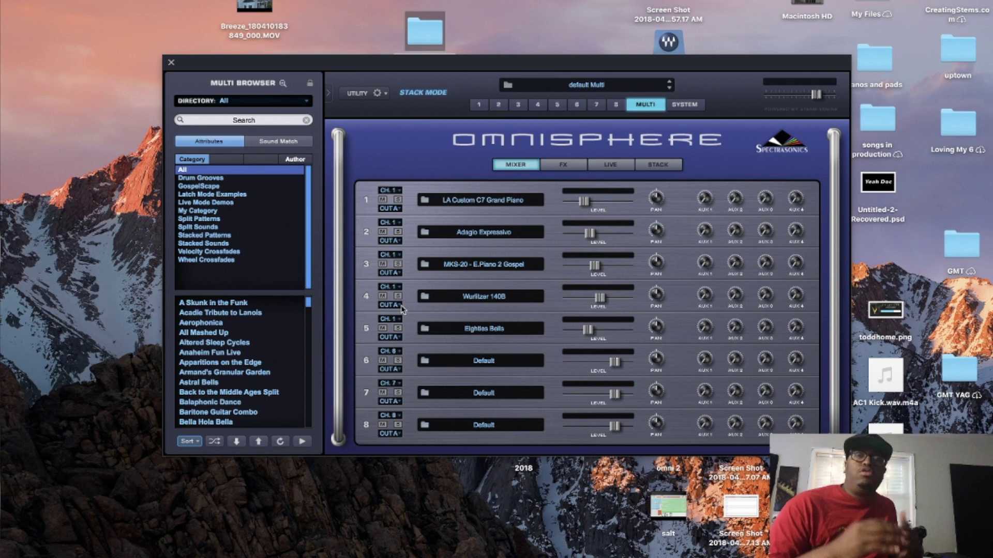
pyautogui.click(390, 223)
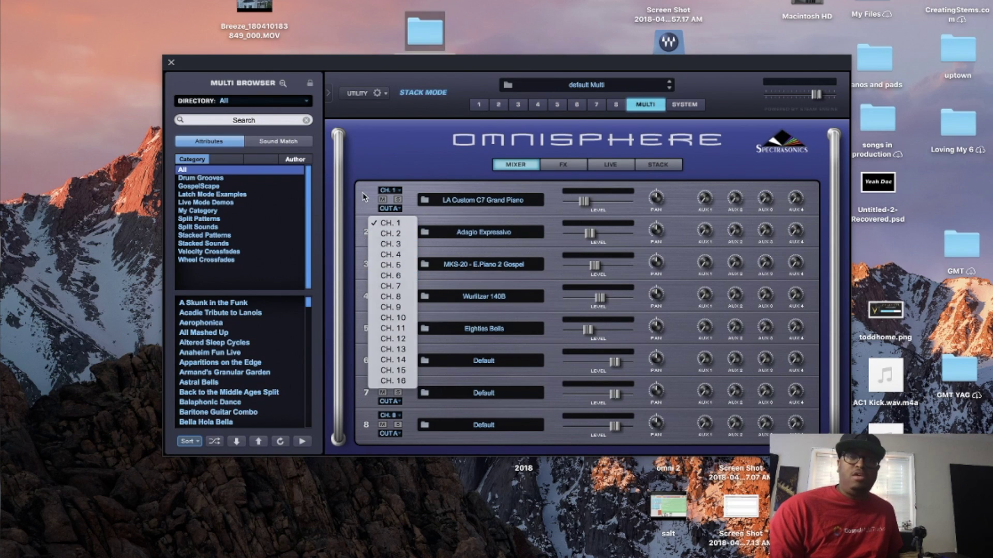
pyautogui.click(363, 196)
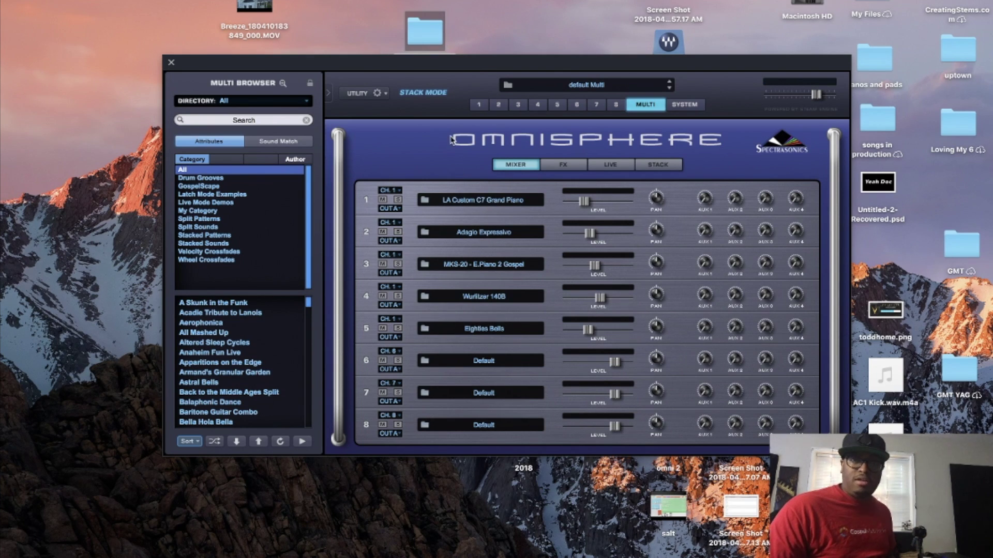
# Review the patches in parts 1 to 5 one by one and return to the multi mixer.
pyautogui.click(479, 106)
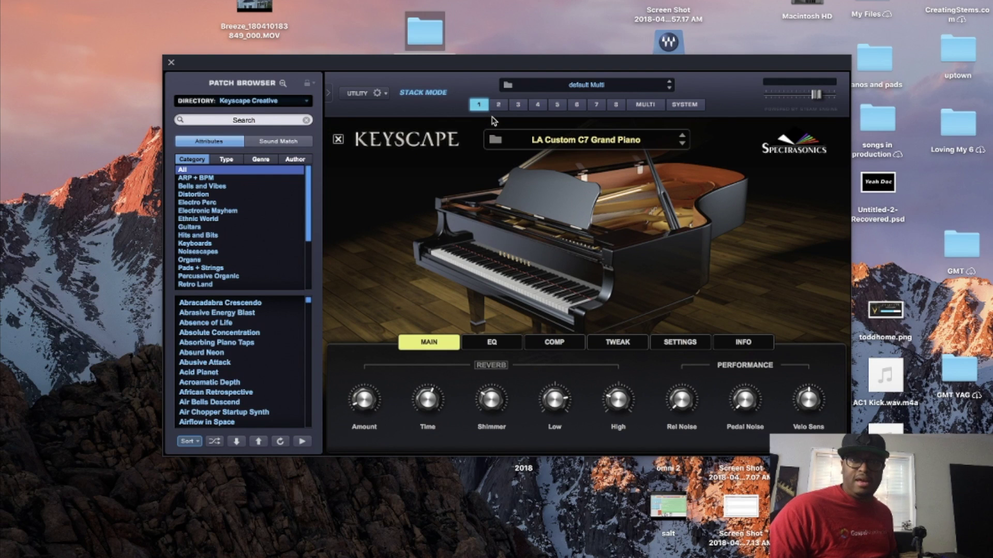
pyautogui.click(498, 106)
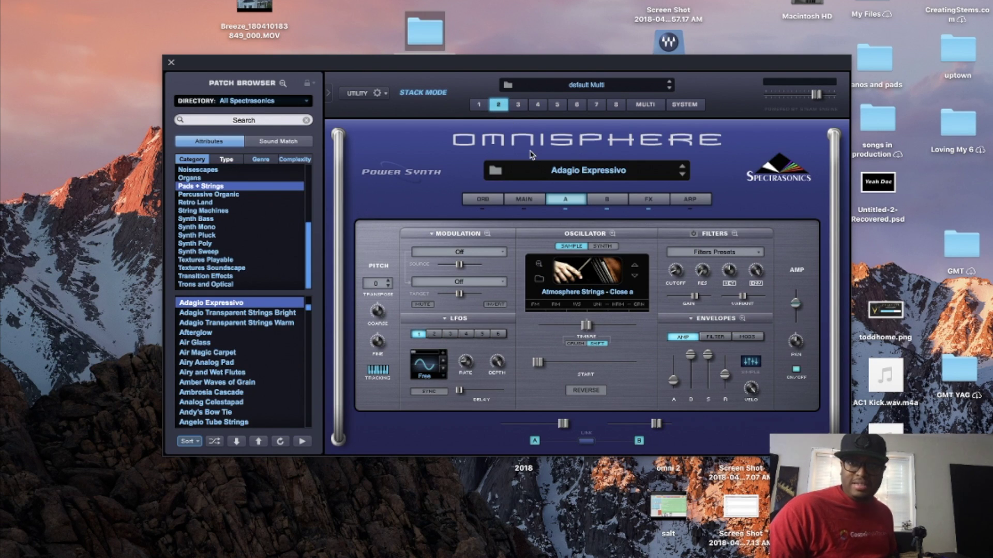
pyautogui.click(517, 106)
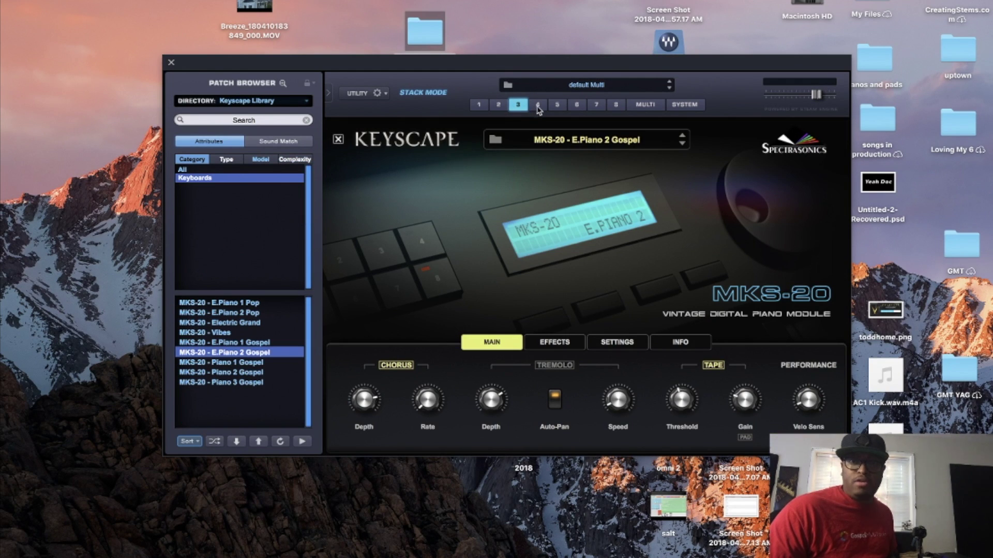
pyautogui.click(538, 105)
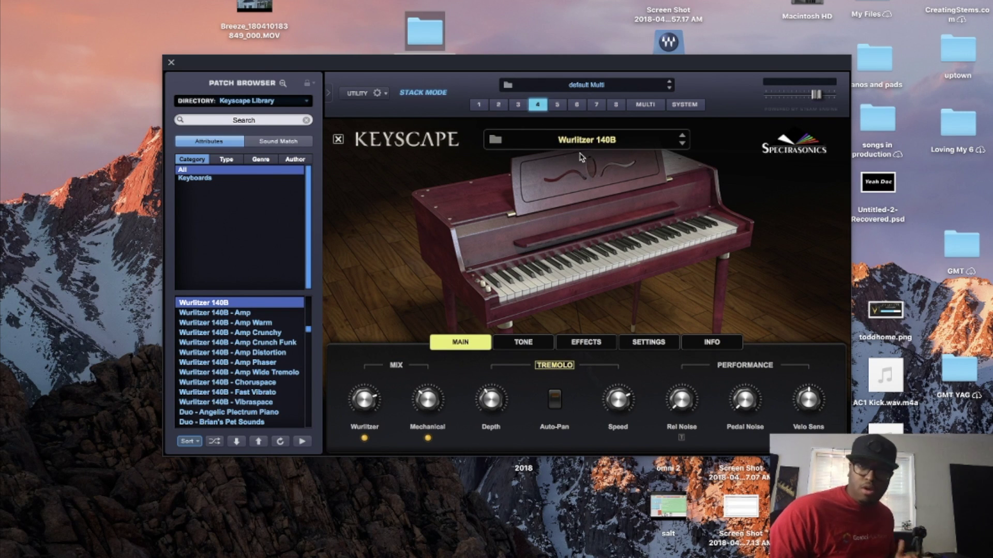
pyautogui.click(556, 105)
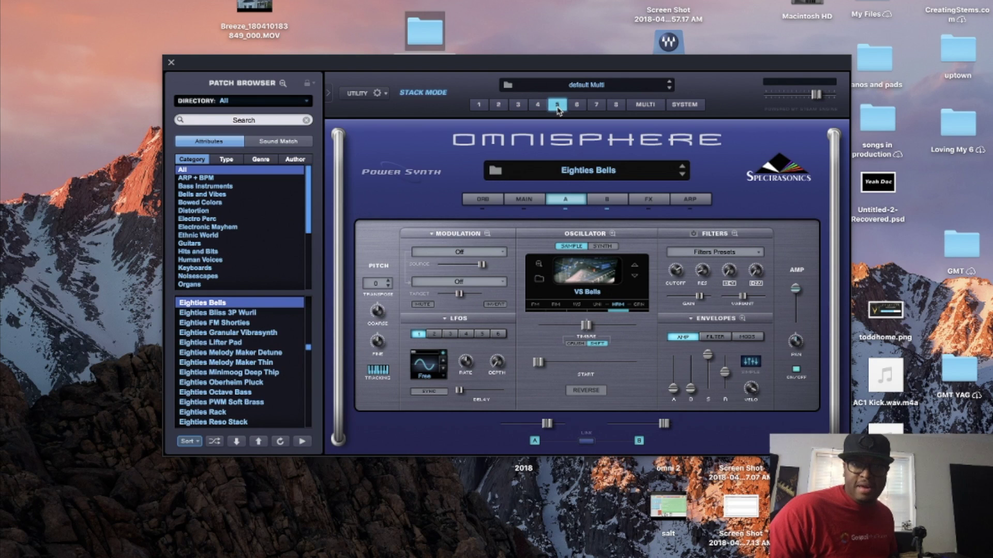
pyautogui.click(641, 106)
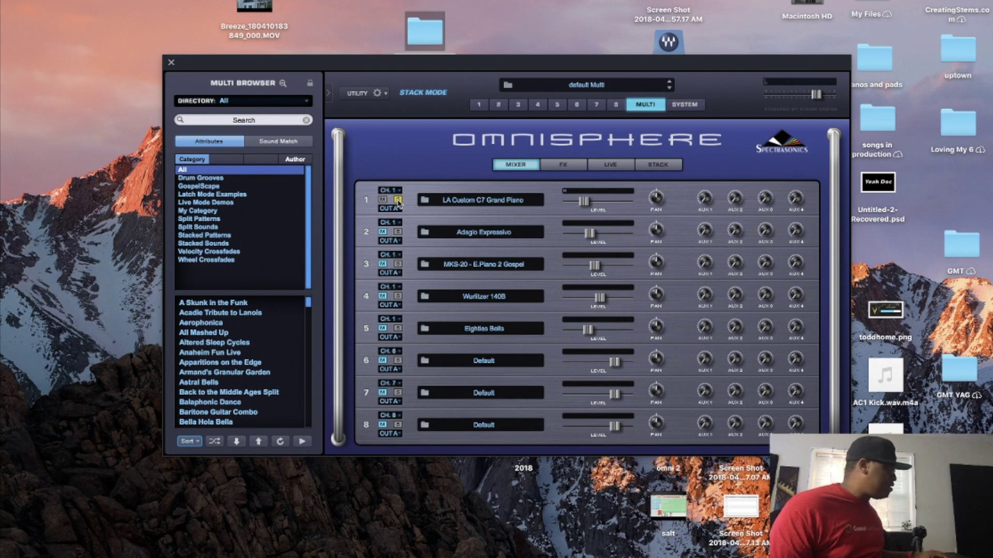
# Solo parts 1 to 5 in turn in the mixer to audition each sound, and clear the solo at the end.
pyautogui.click(398, 231)
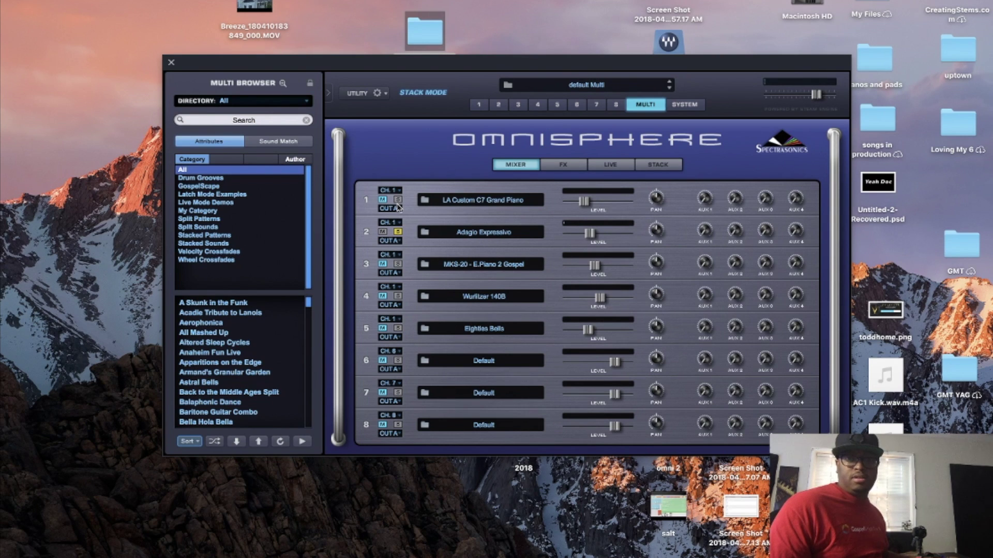
pyautogui.click(398, 232)
pyautogui.click(398, 264)
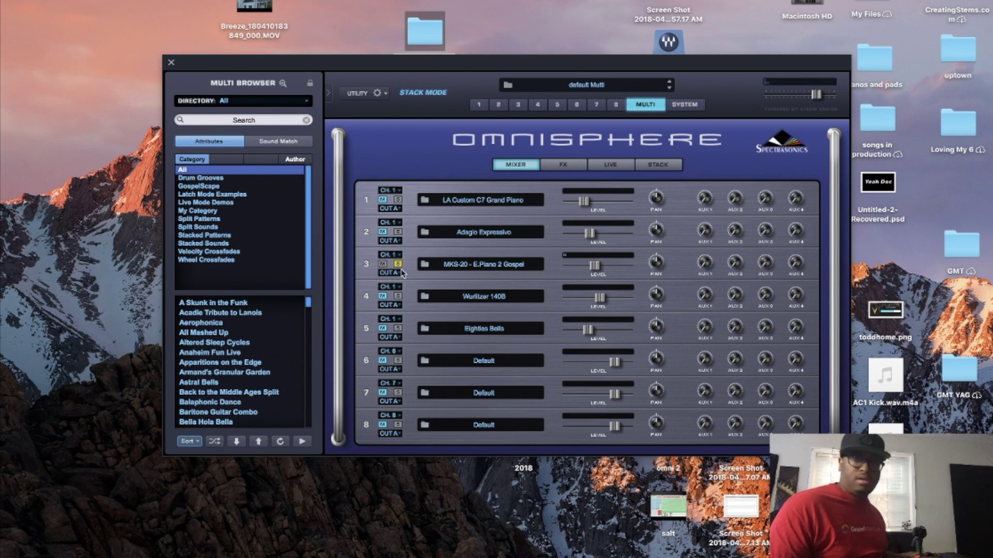
pyautogui.click(397, 264)
pyautogui.click(400, 305)
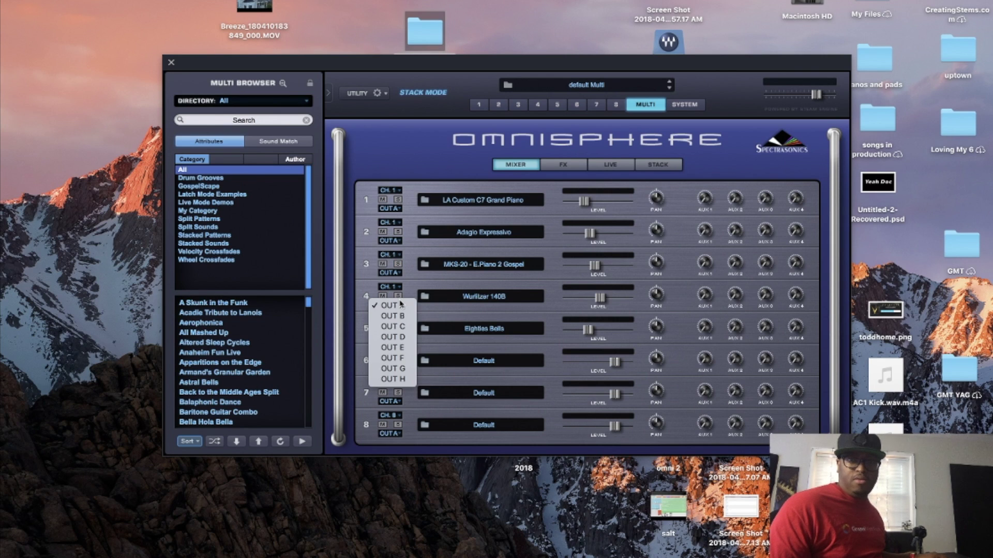
pyautogui.click(400, 299)
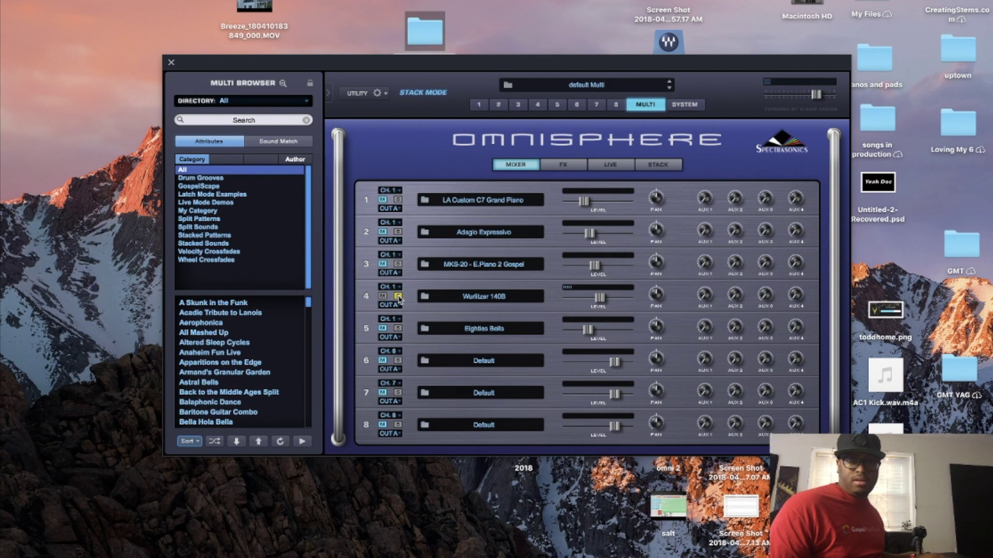
pyautogui.click(398, 328)
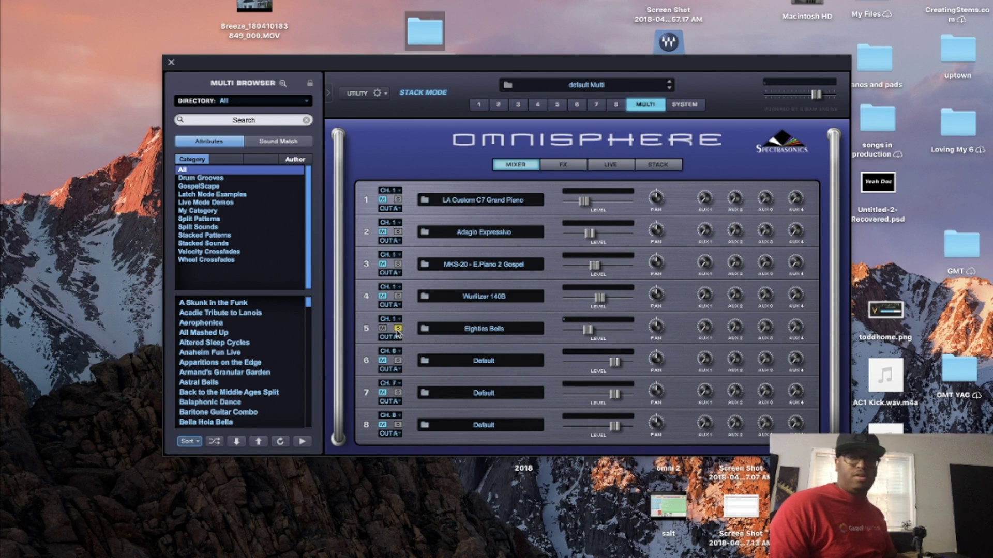
pyautogui.click(398, 329)
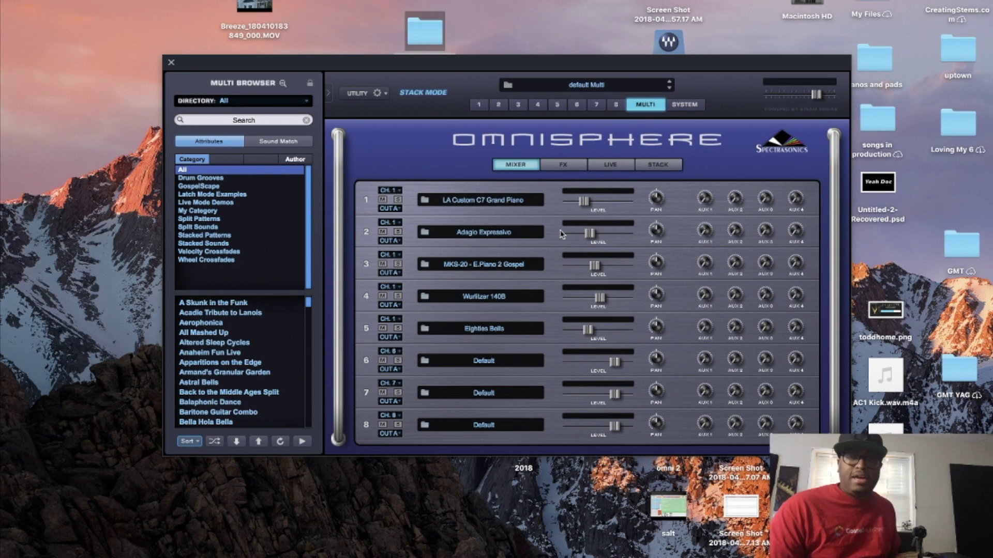
# Enable Live Mode for the multi and turn off its keyboard option.
pyautogui.click(609, 165)
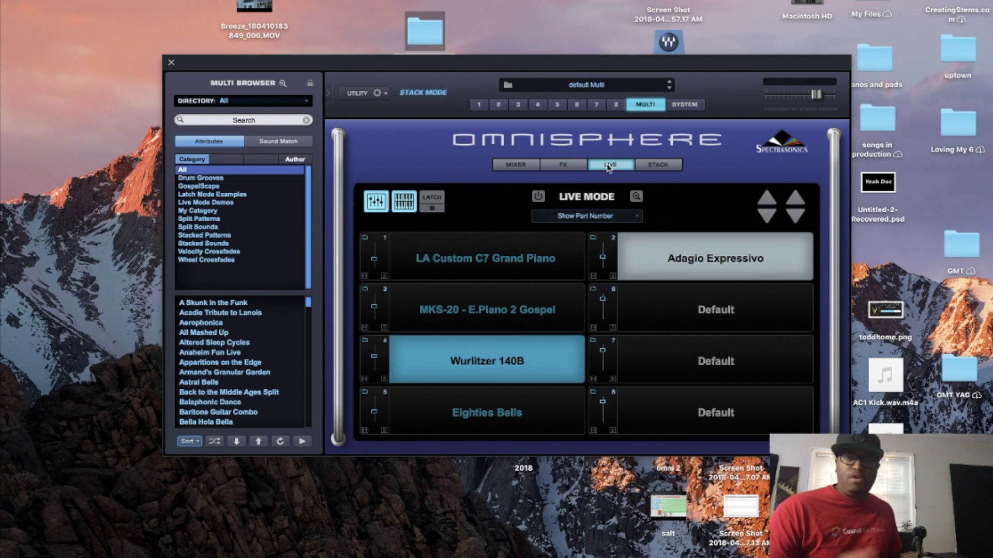
pyautogui.click(539, 198)
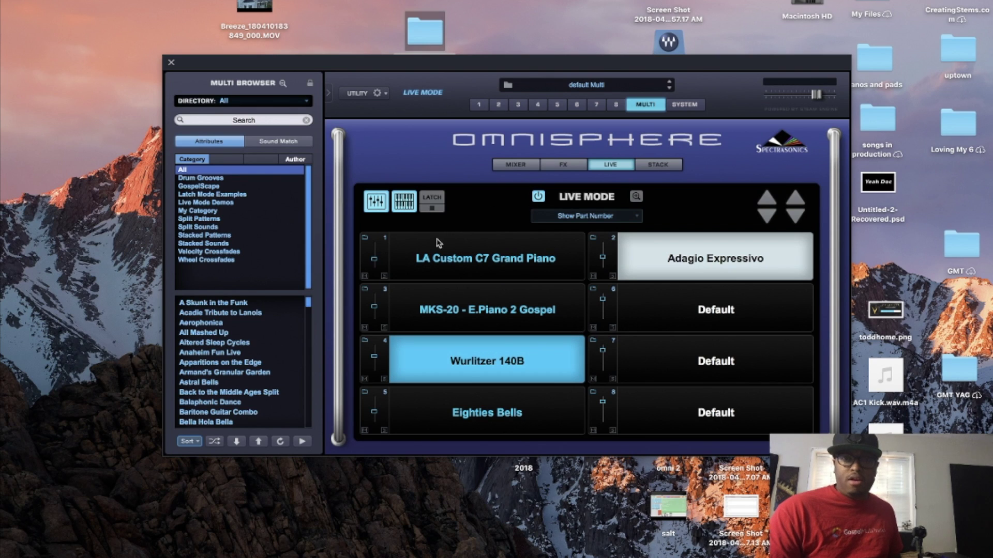
pyautogui.click(399, 206)
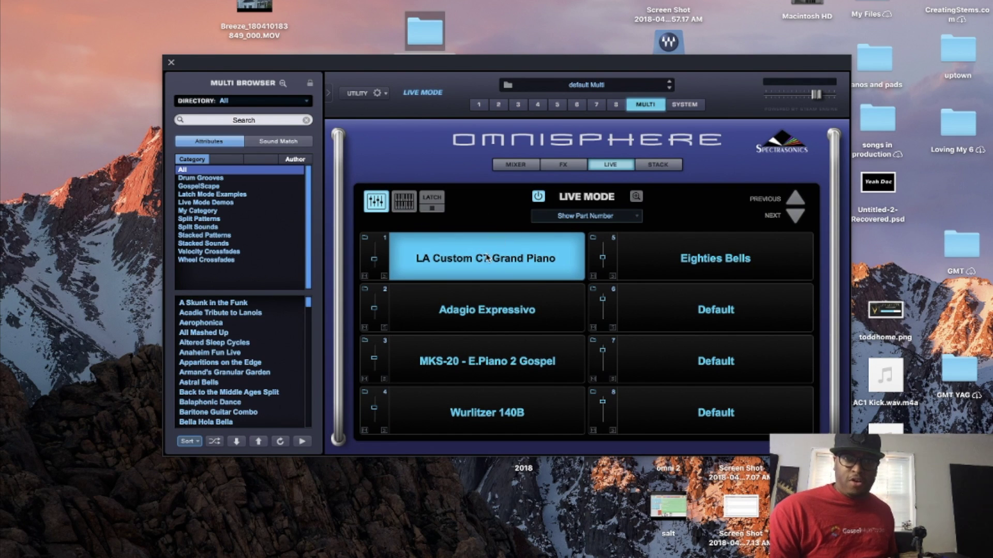
# Switch the active Live Mode part from LA Custom C7 Grand Piano through Adagio Expressivo, MKS-20 and Wurlitzer 140B to Eighties Bells.
pyautogui.click(462, 305)
pyautogui.click(461, 267)
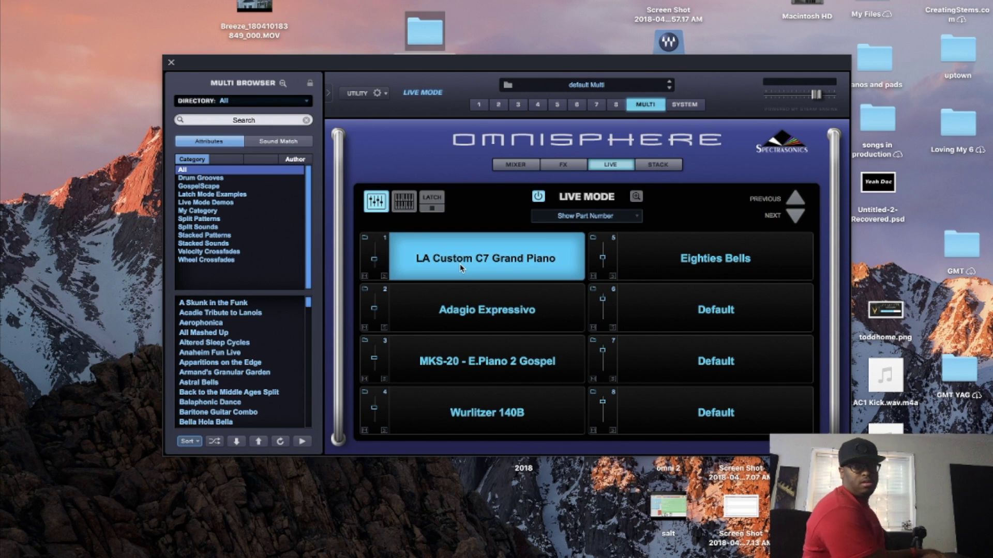
pyautogui.click(467, 306)
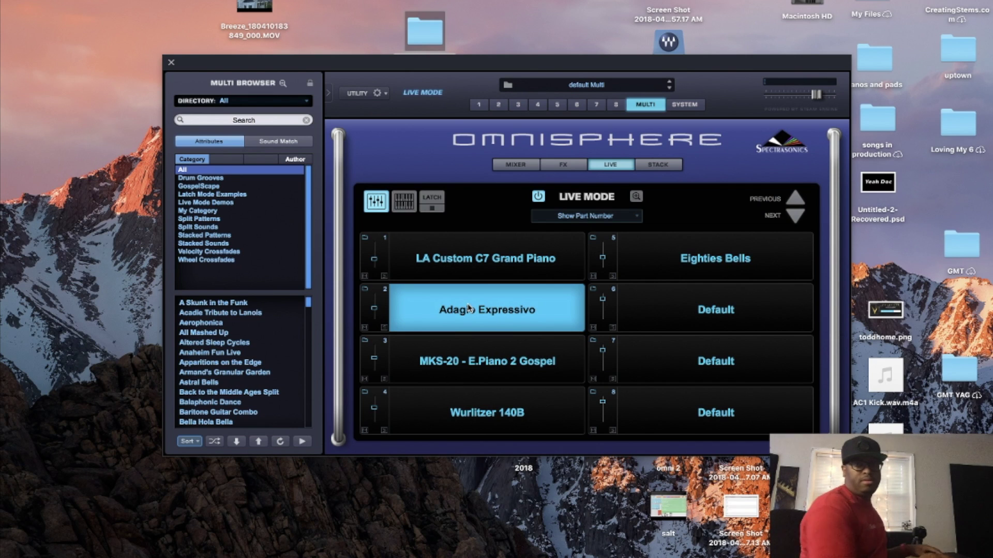
pyautogui.click(495, 356)
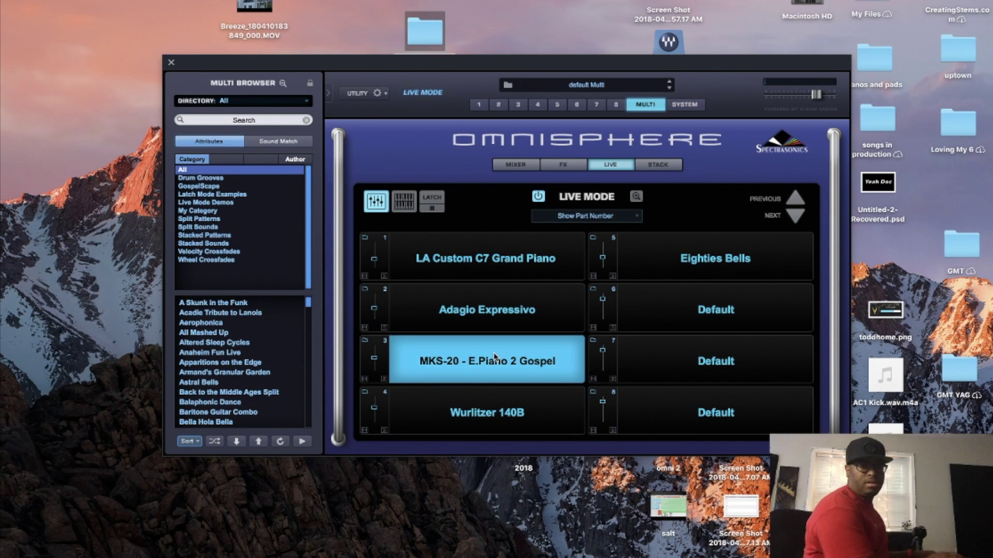
pyautogui.click(486, 414)
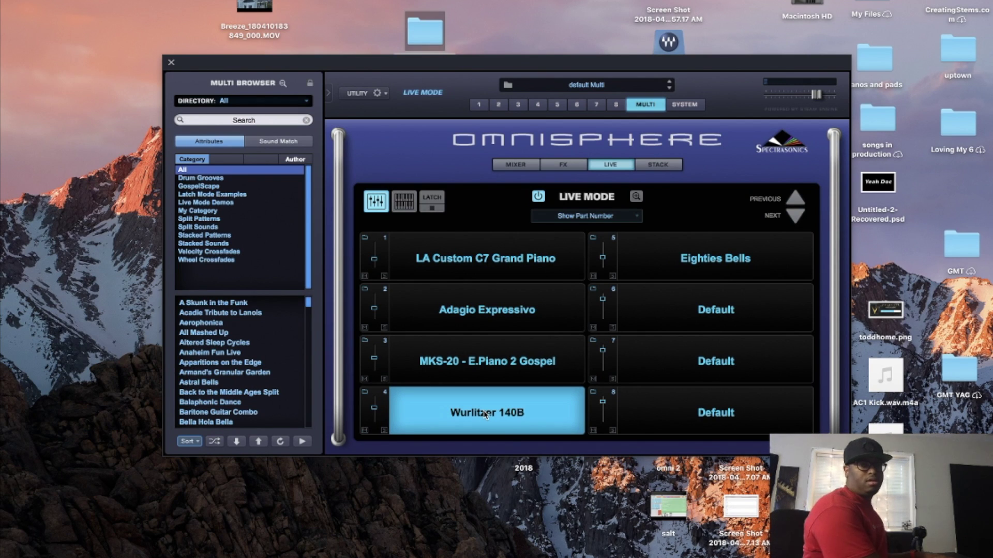
pyautogui.click(730, 268)
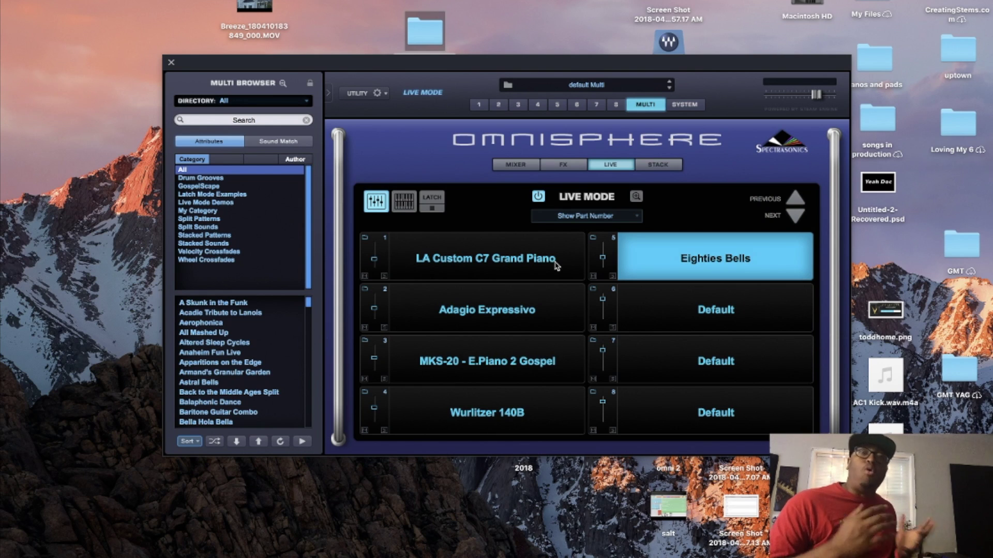
# Turn on Live Mode's keyboard option and switch from LA Custom C7 Grand Piano to MKS-20 and Wurlitzer 140B while Adagio Expressivo stays layered.
pyautogui.click(405, 202)
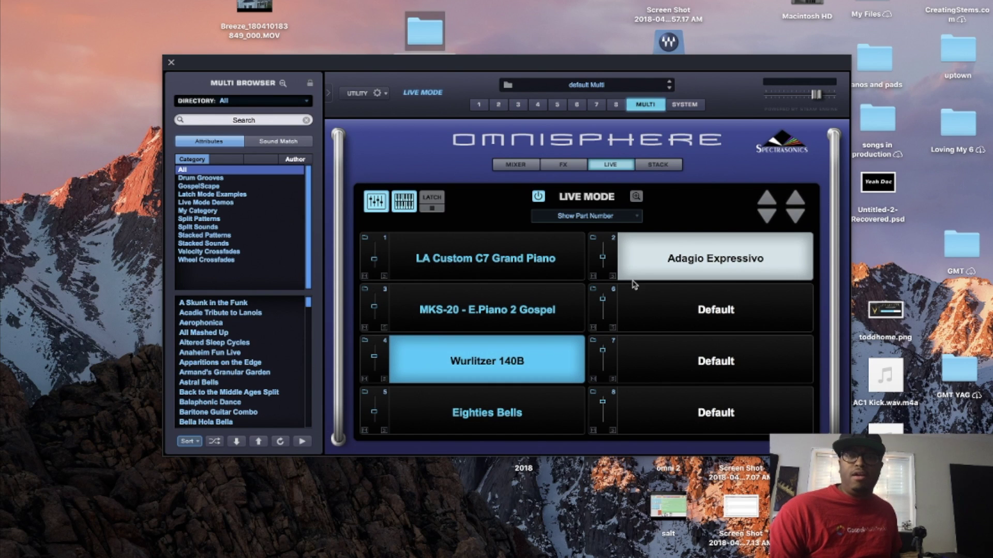
pyautogui.click(475, 258)
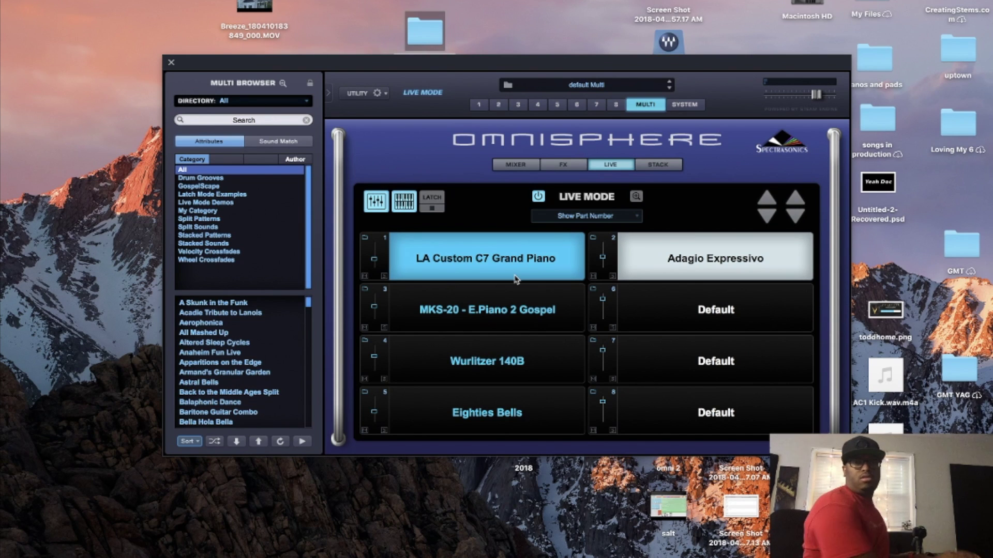
pyautogui.click(515, 305)
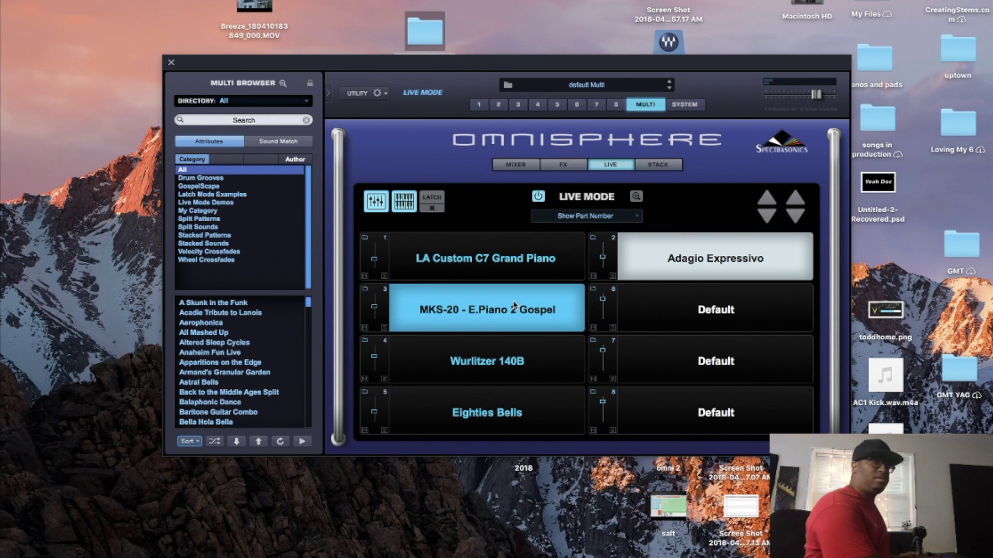
pyautogui.click(513, 361)
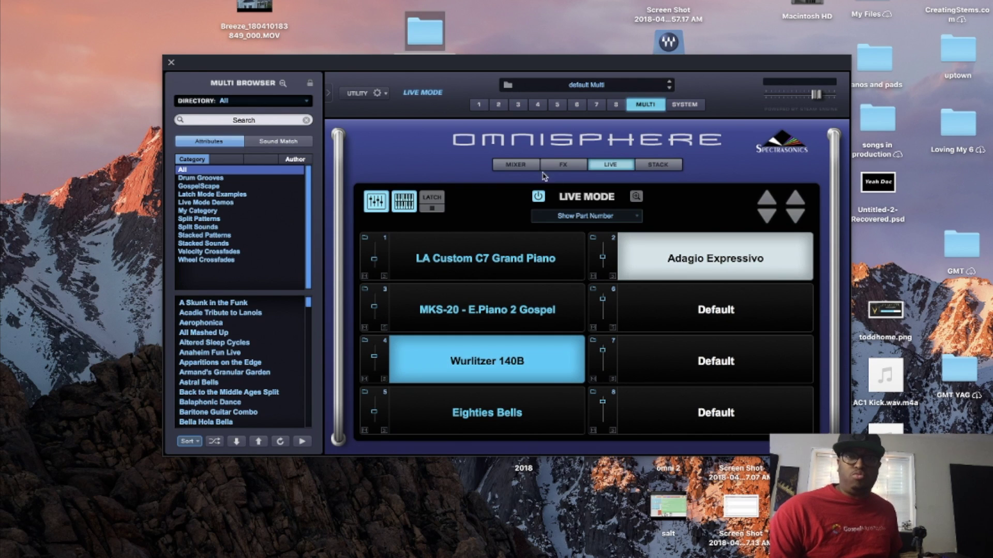
# Review the patches in parts 1 to 4 and return to the multi's Live Mode page.
pyautogui.click(483, 105)
pyautogui.click(498, 105)
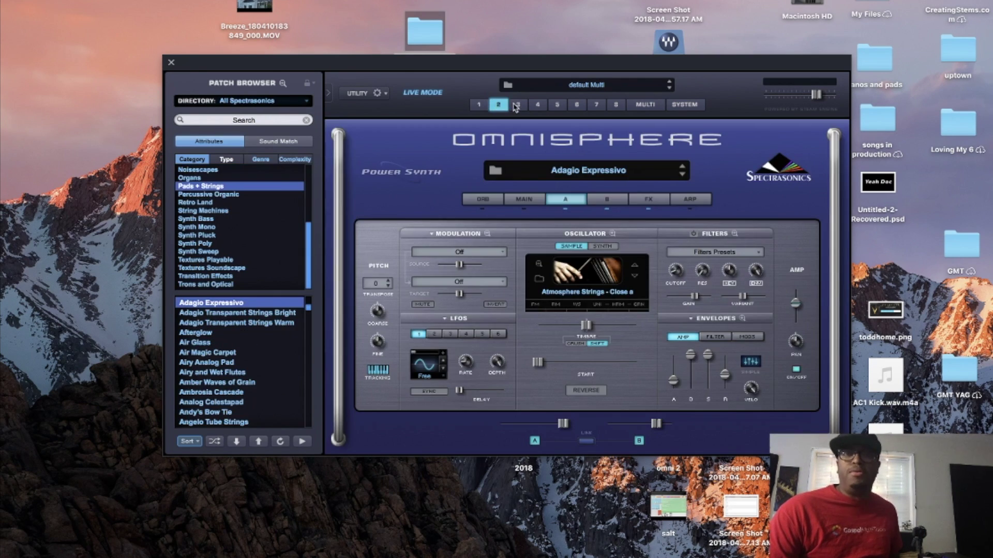
pyautogui.click(517, 105)
pyautogui.click(537, 105)
pyautogui.click(518, 105)
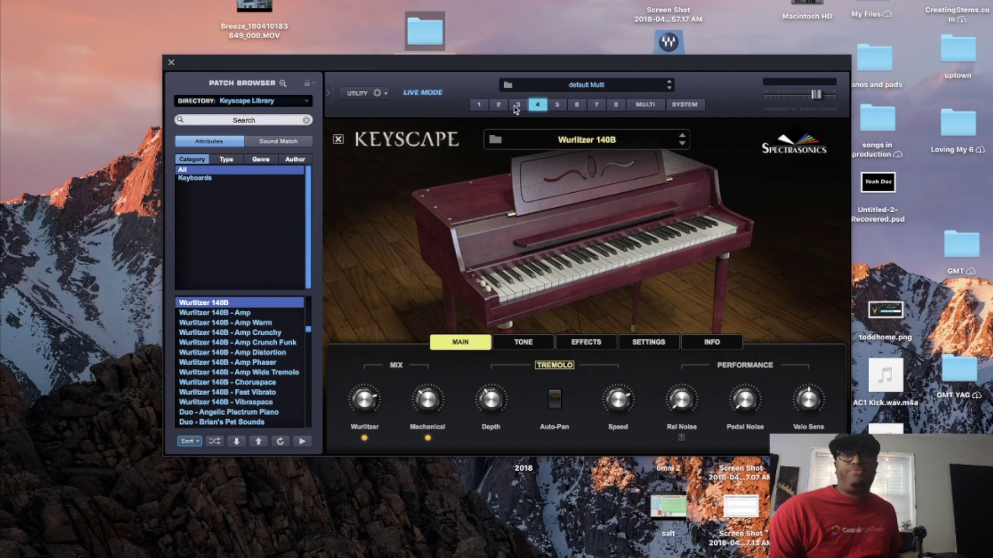
pyautogui.click(479, 104)
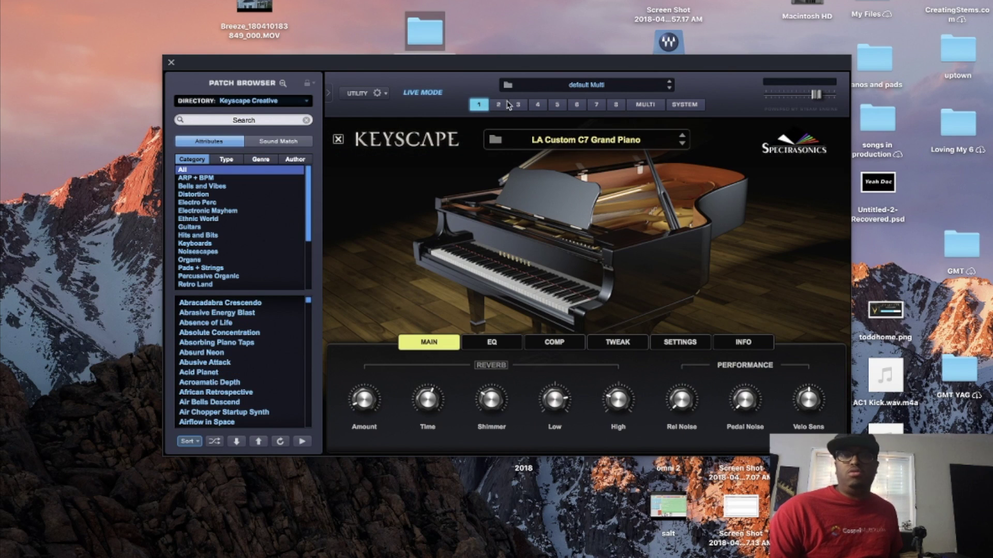
pyautogui.click(646, 105)
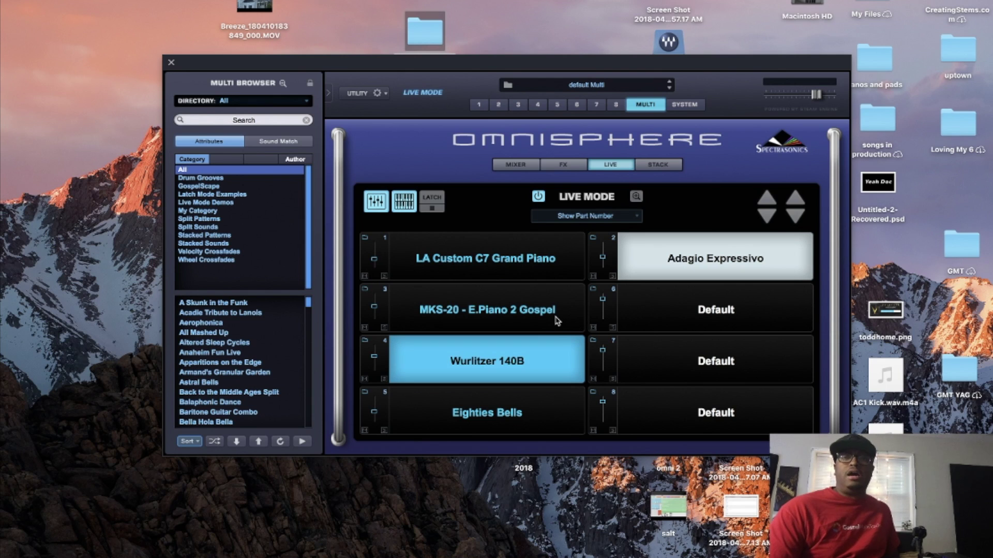
# Check the MIDI learn options for LA Custom C7 Grand Piano and cycle the active part through MKS-20 and Wurlitzer 140B back to the piano.
pyautogui.rightClick(510, 266)
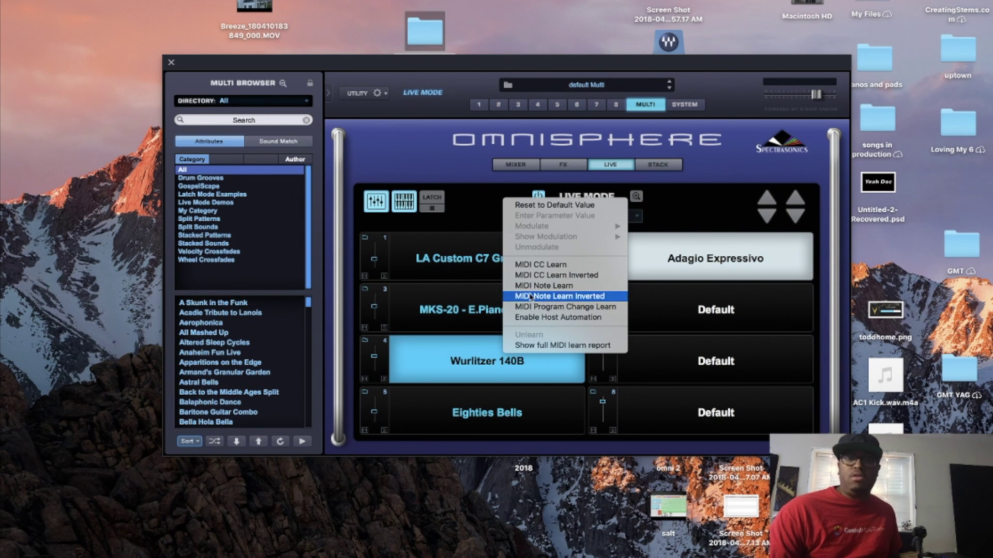
pyautogui.click(441, 270)
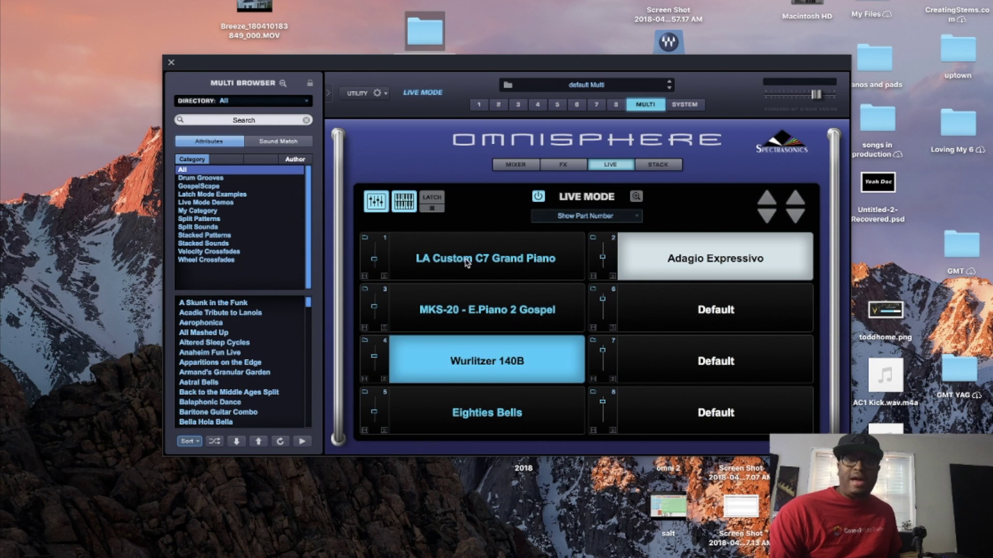
pyautogui.click(467, 265)
pyautogui.click(470, 319)
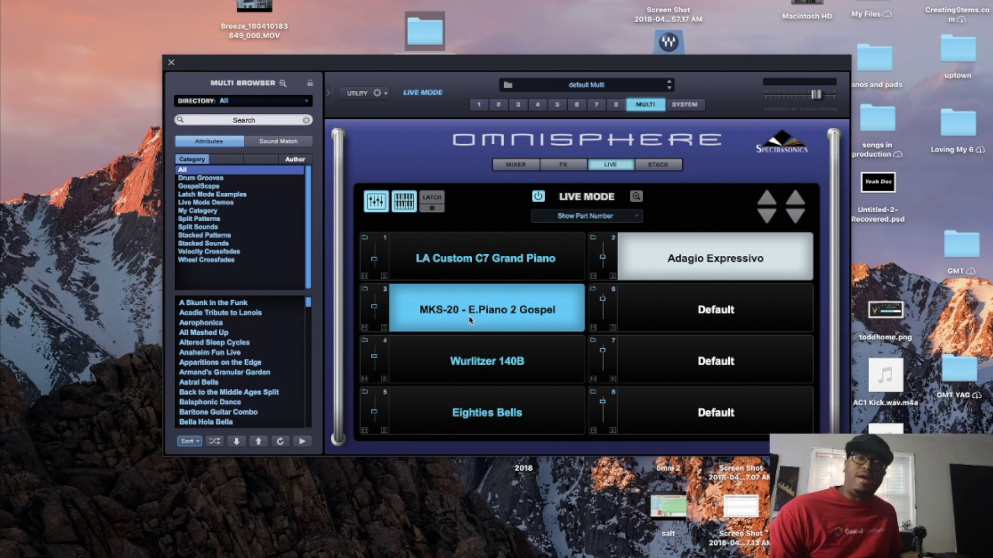
pyautogui.click(470, 354)
pyautogui.click(479, 275)
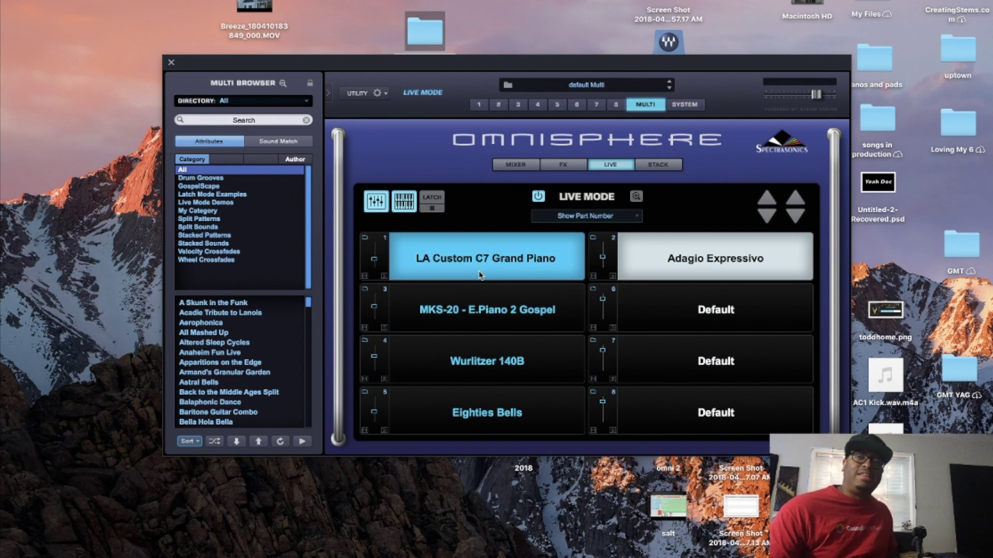
# Show the multi's stack page with the note ranges and enable Stack Mode.
pyautogui.click(659, 165)
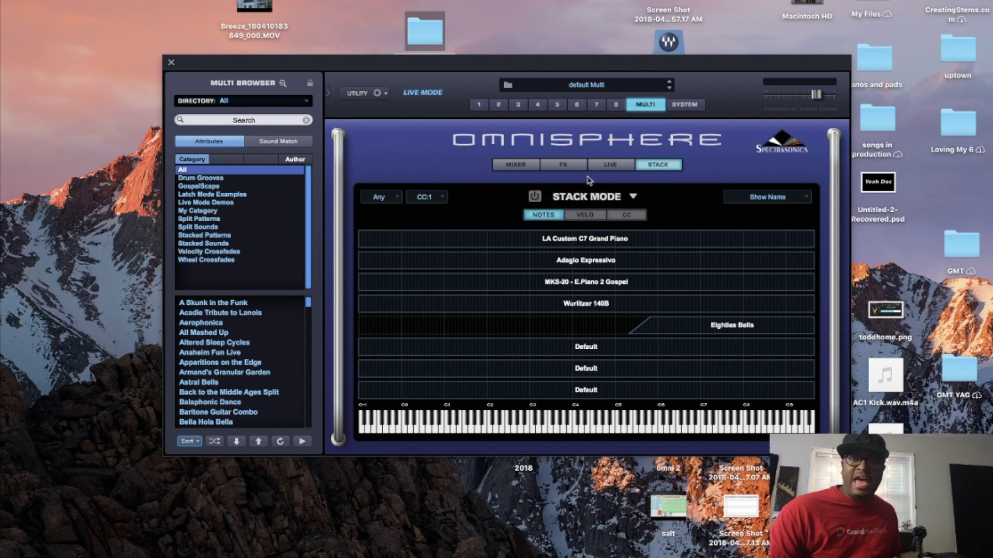
pyautogui.click(627, 170)
pyautogui.click(655, 168)
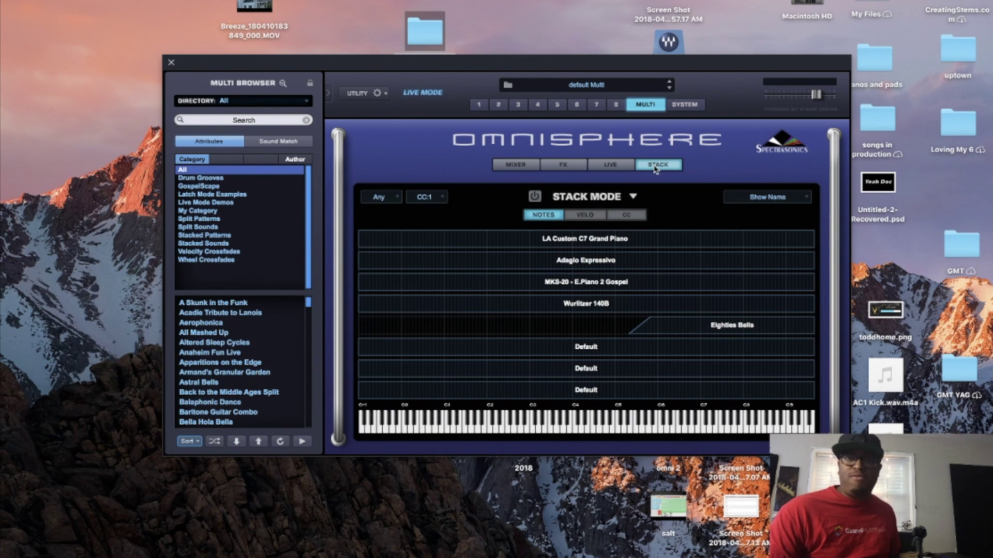
pyautogui.click(535, 196)
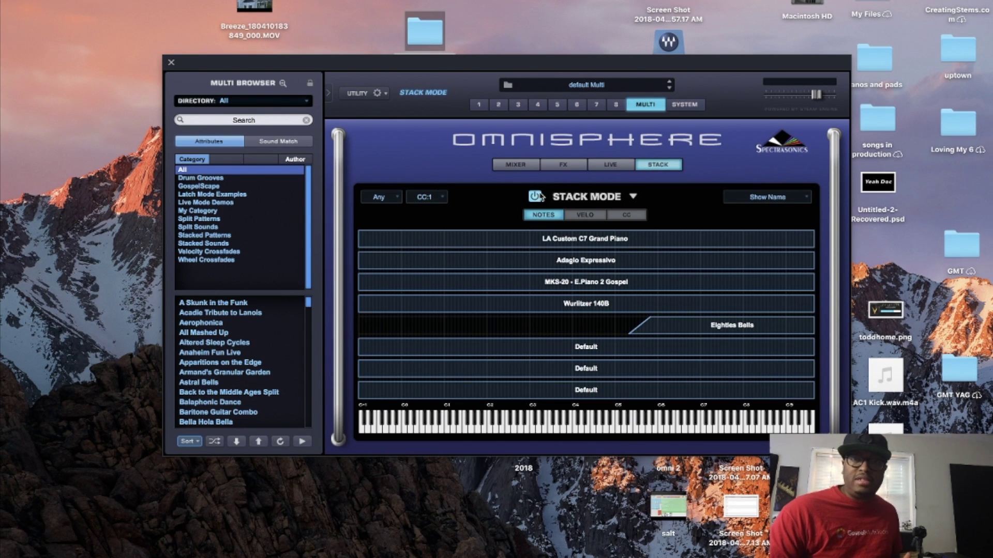
pyautogui.click(610, 167)
pyautogui.click(641, 169)
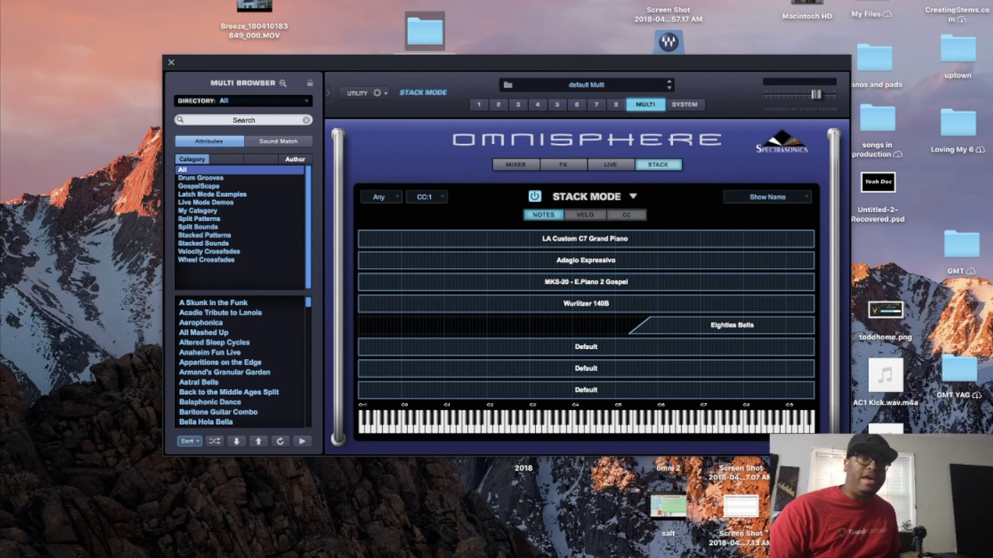
pyautogui.click(112, 7)
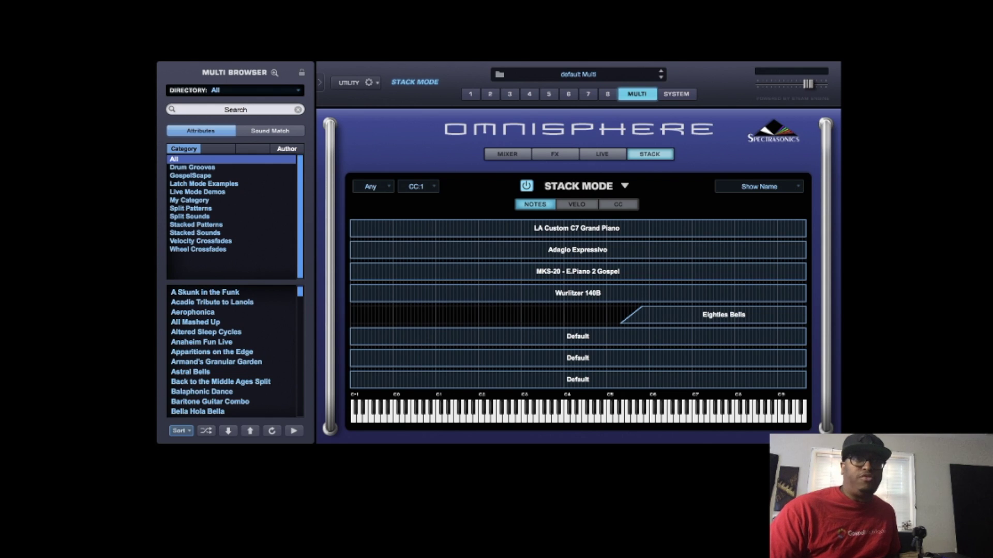
pyautogui.click(97, 1)
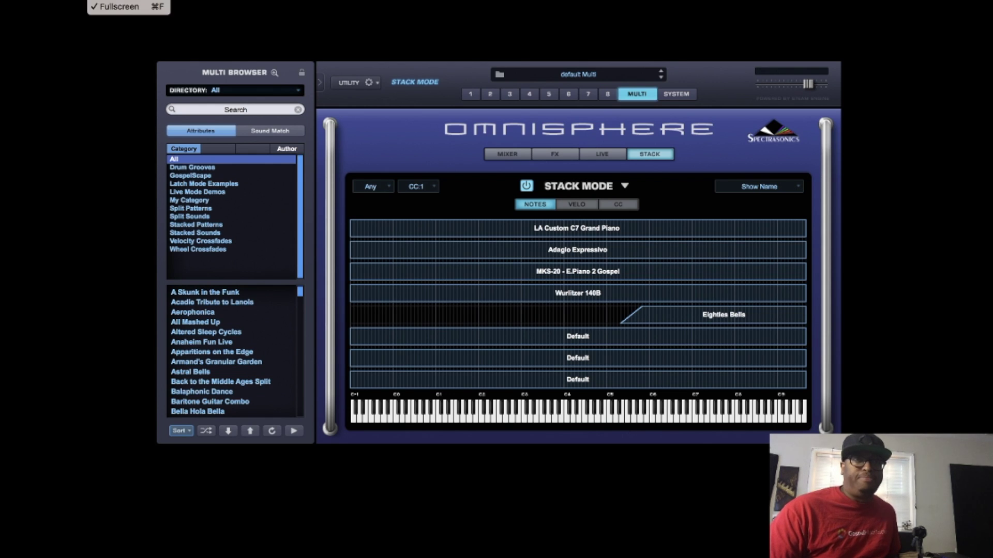
pyautogui.click(111, 7)
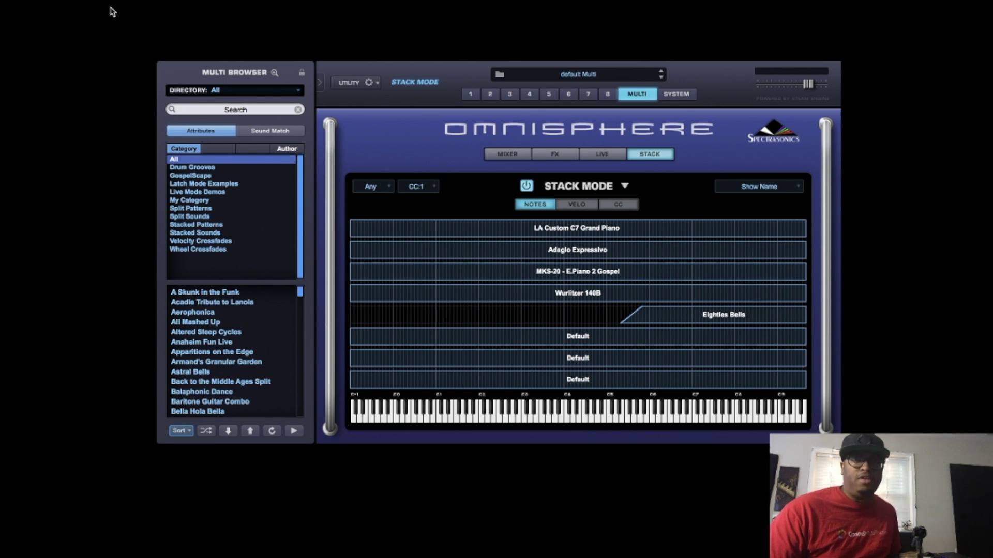
# Check the CPU load in the audio and MIDI settings, and close them.
pyautogui.click(97, 0)
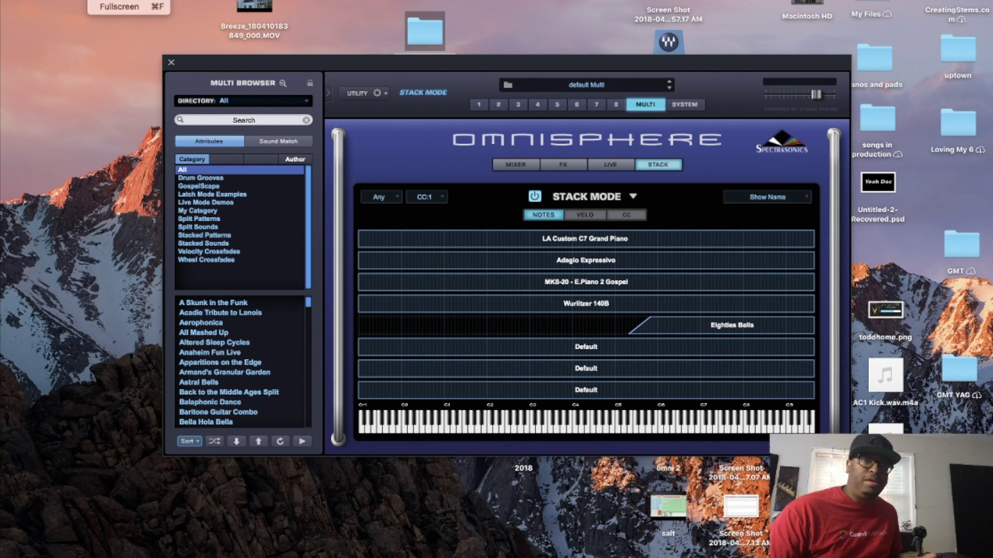
pyautogui.click(113, 0)
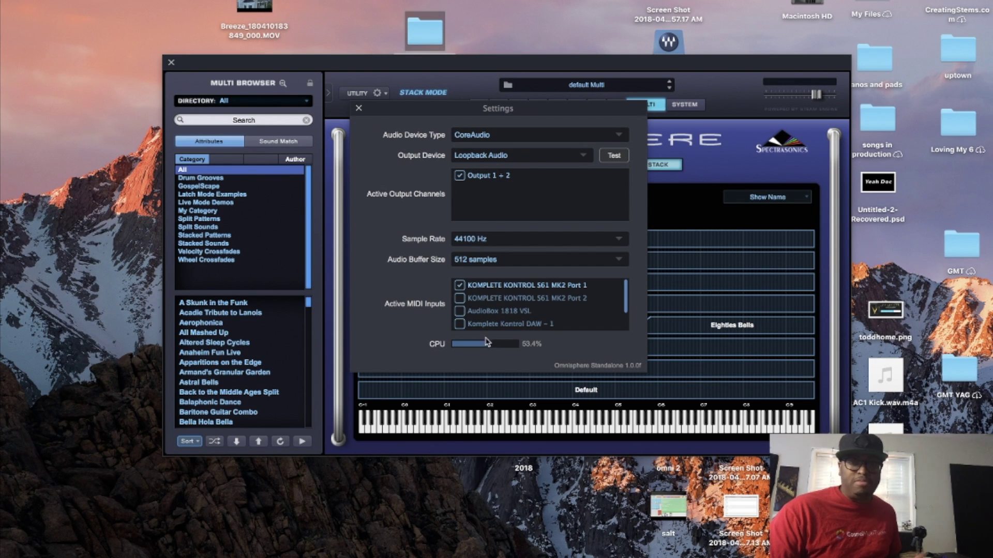
pyautogui.click(360, 108)
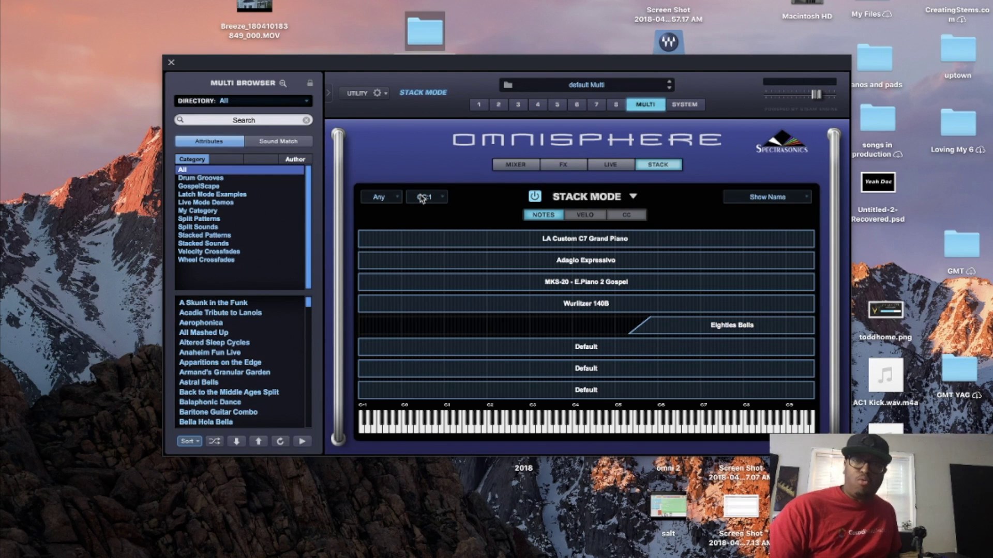
# Review the patches in parts 1 to 3, and start over from part 1 through part 5.
pyautogui.click(480, 104)
pyautogui.click(498, 104)
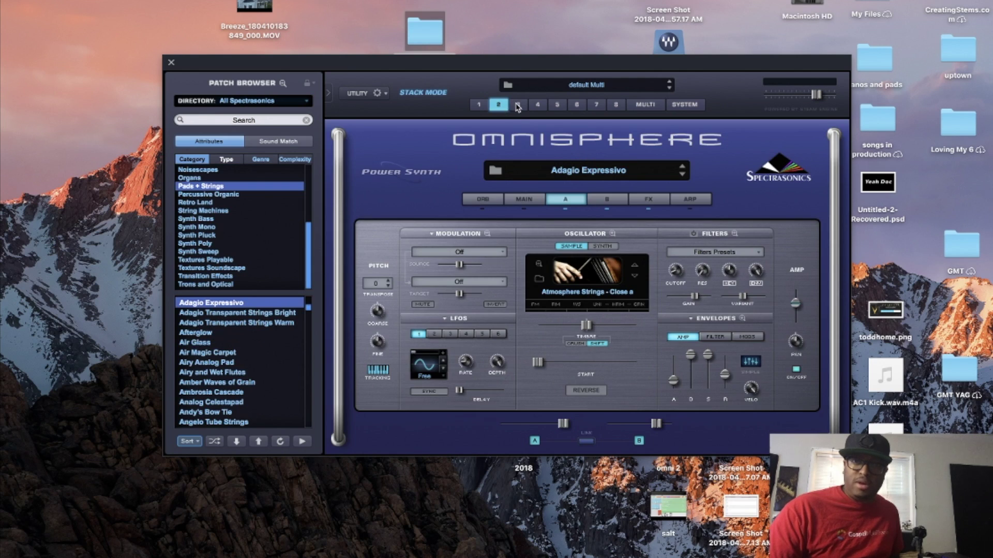
pyautogui.click(517, 106)
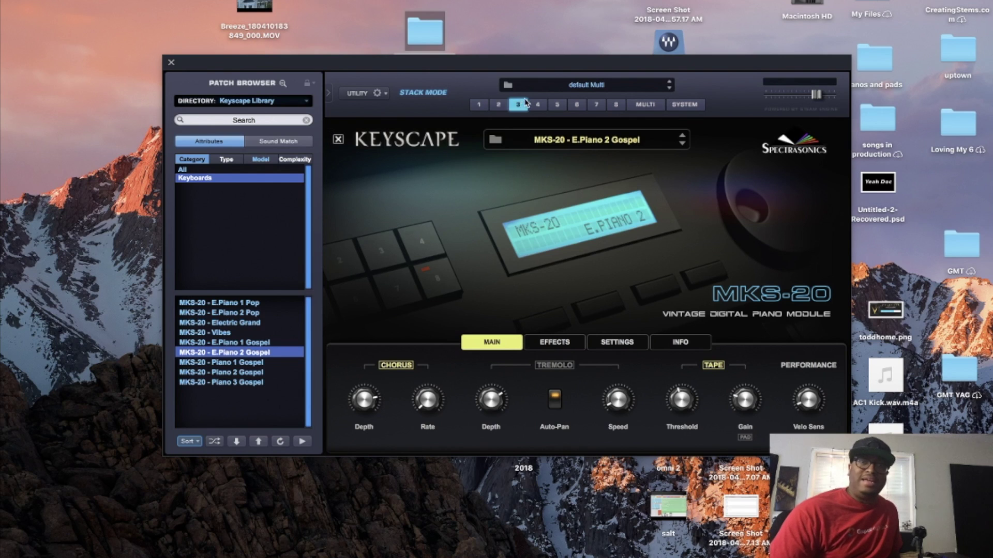
pyautogui.click(479, 107)
pyautogui.click(498, 105)
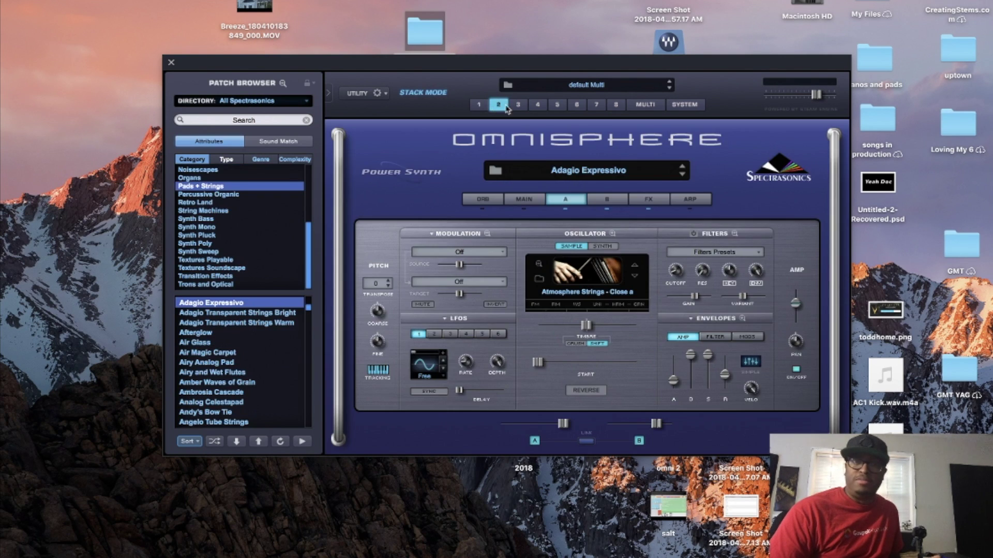
pyautogui.click(518, 104)
pyautogui.click(538, 105)
pyautogui.click(558, 105)
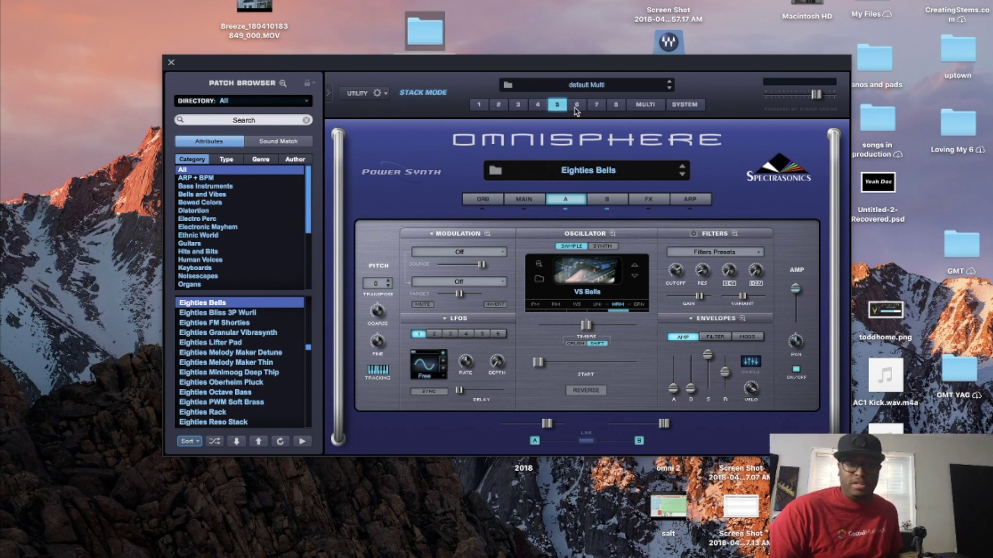
# Look at part 6, go back through the patches to part 1 and forward to part 5, and return to the multi's Stack Mode page.
pyautogui.click(576, 109)
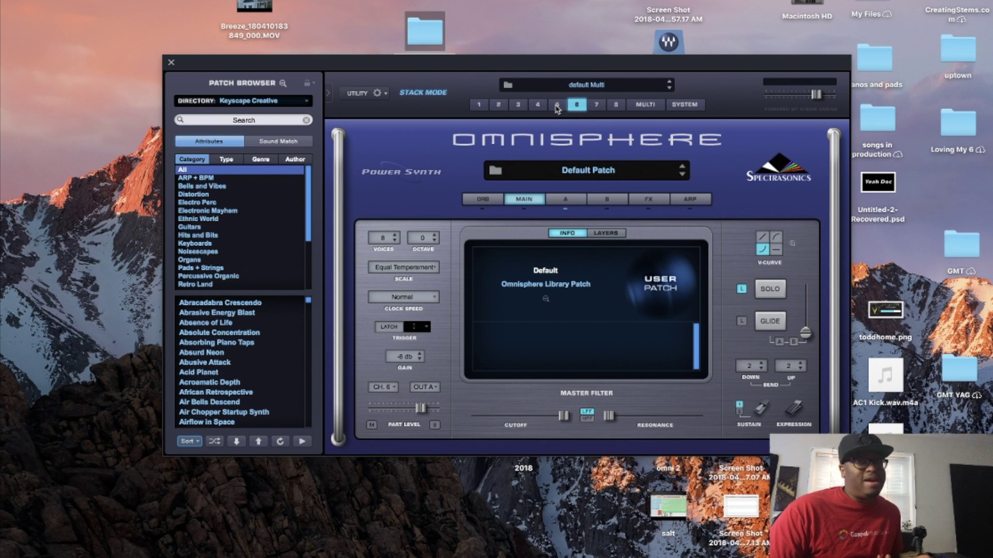
pyautogui.click(559, 108)
pyautogui.click(530, 105)
pyautogui.click(516, 105)
pyautogui.click(480, 105)
pyautogui.click(496, 106)
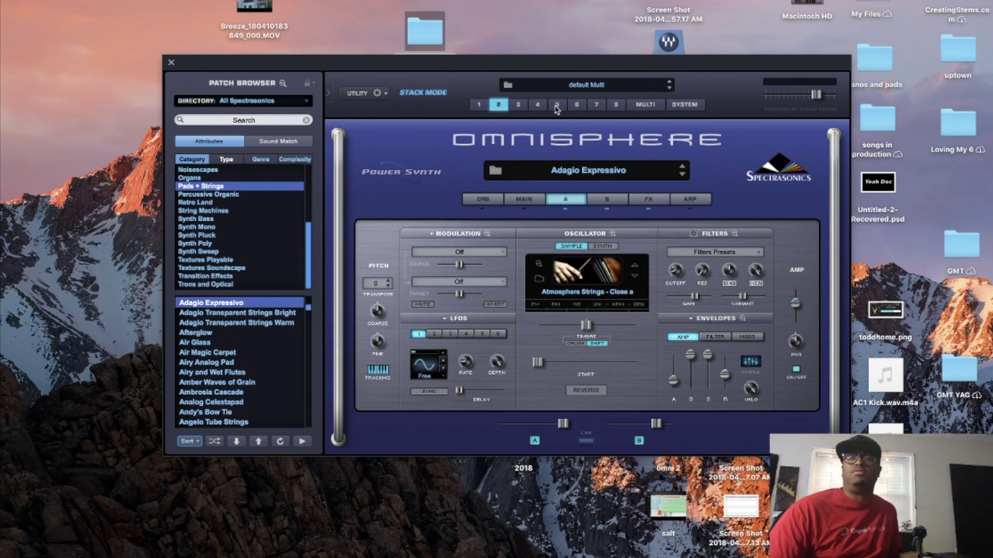
pyautogui.click(517, 106)
pyautogui.click(538, 108)
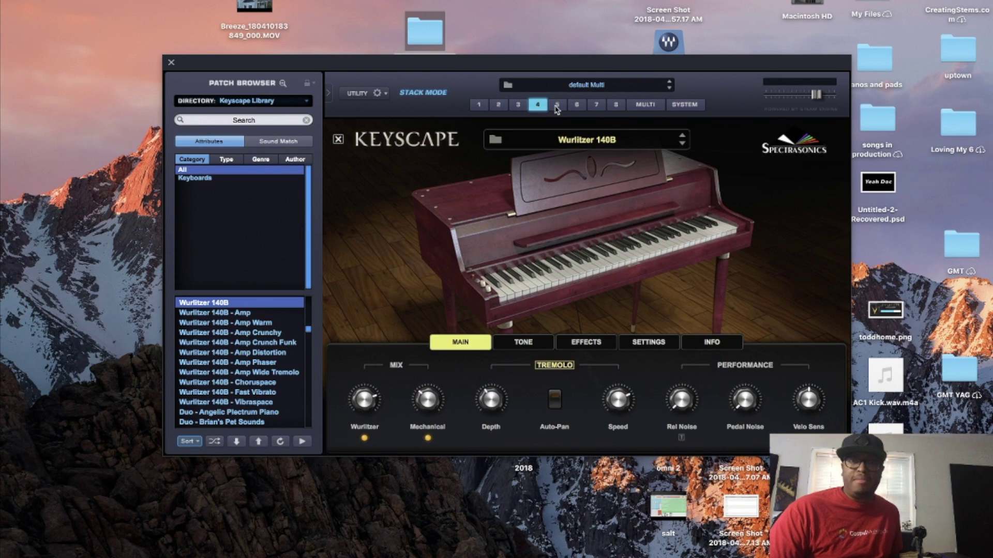
pyautogui.click(558, 108)
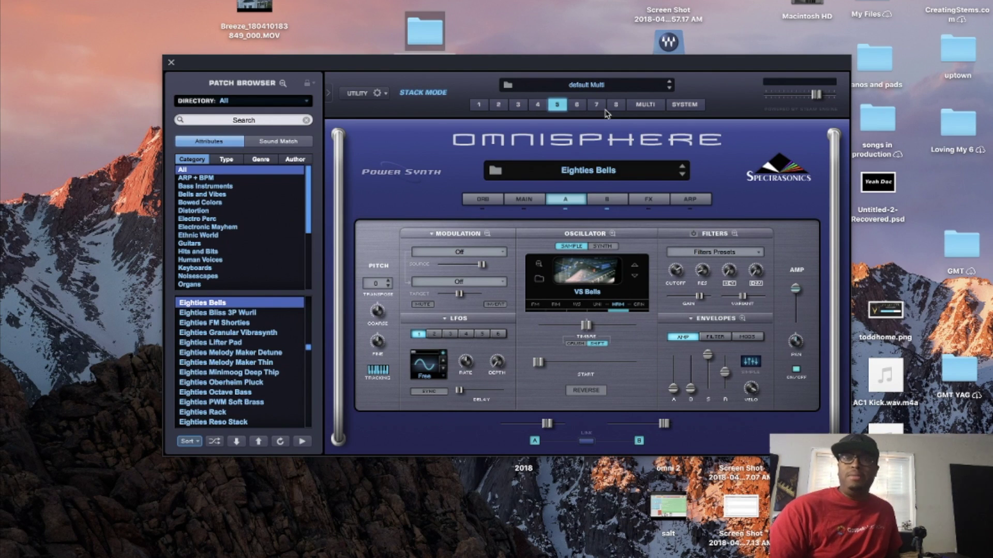
pyautogui.click(649, 105)
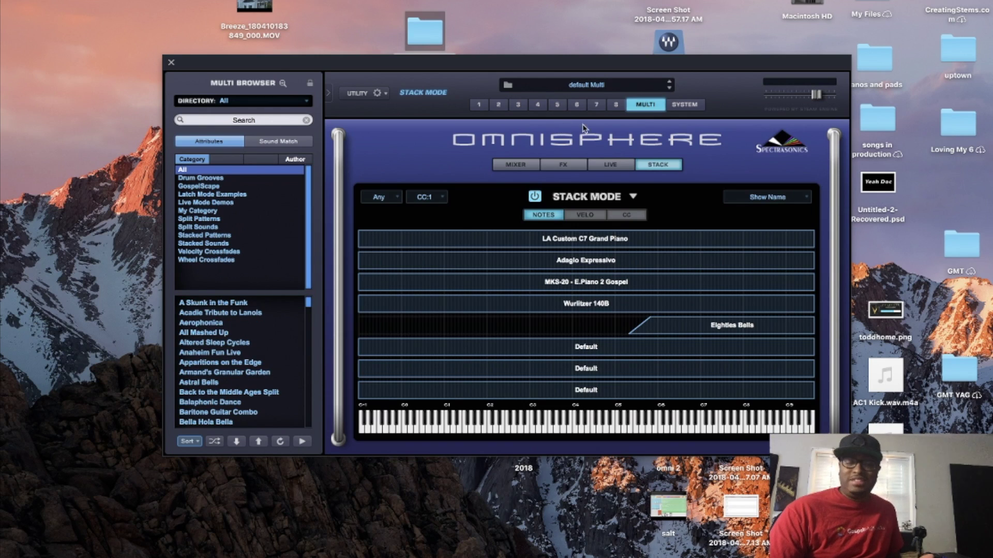
# Open the full patch browser for part 1 and look over the available sound library directories without choosing another one.
pyautogui.moveTo(486, 72); pyautogui.dragTo(470, 59)
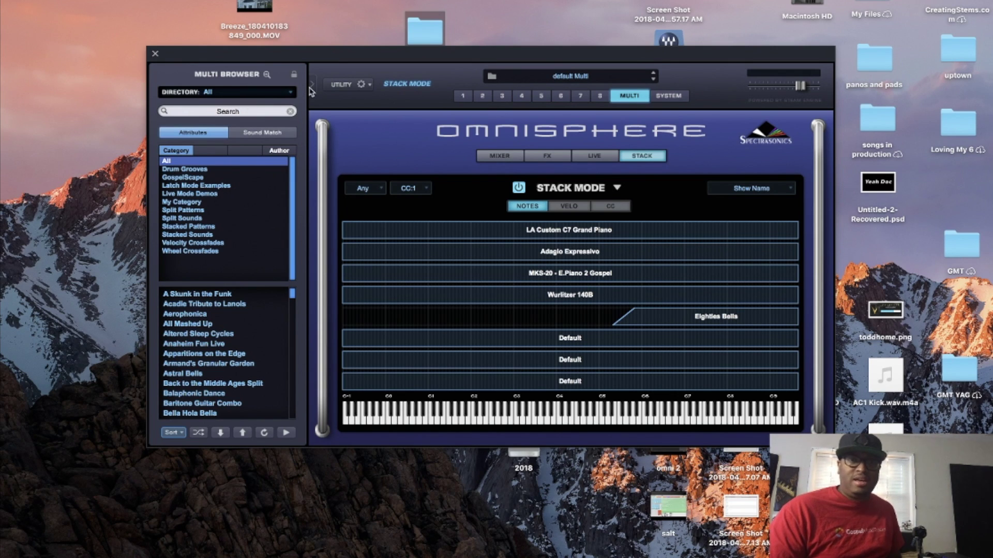
pyautogui.click(463, 96)
pyautogui.click(522, 133)
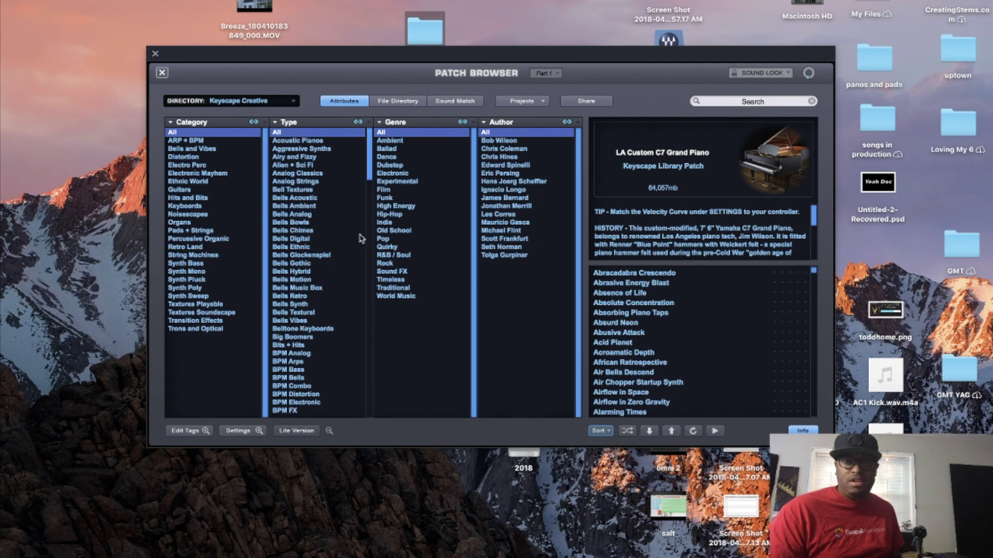
pyautogui.click(272, 102)
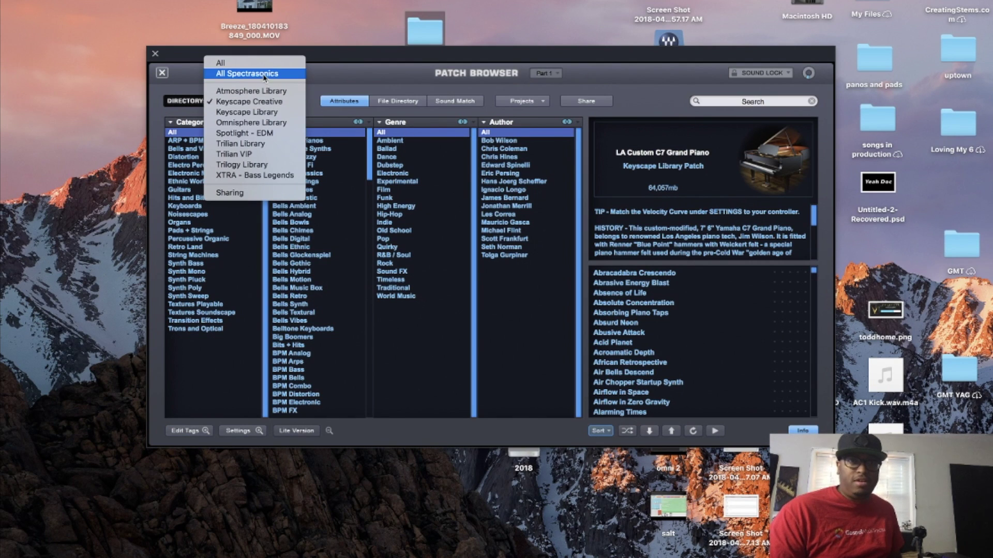
pyautogui.click(360, 204)
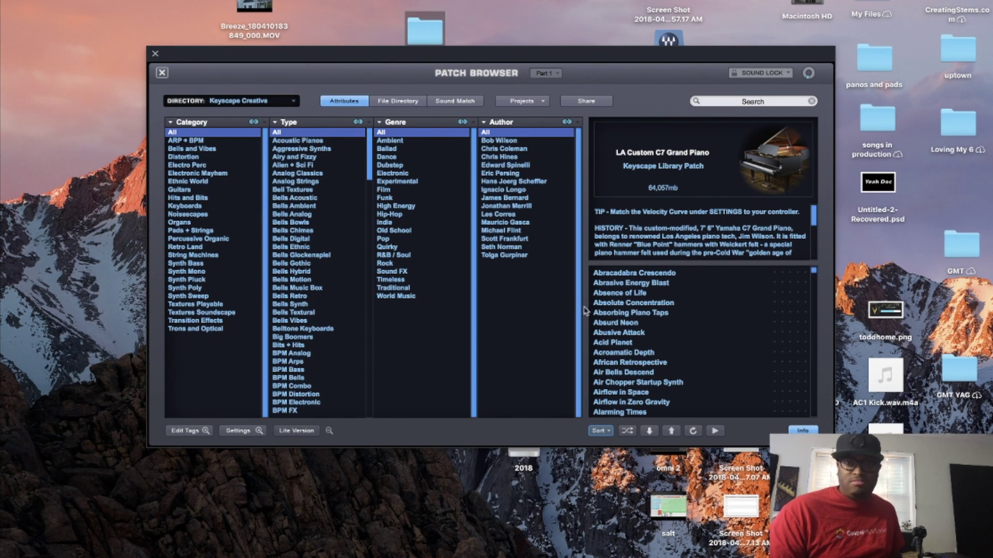